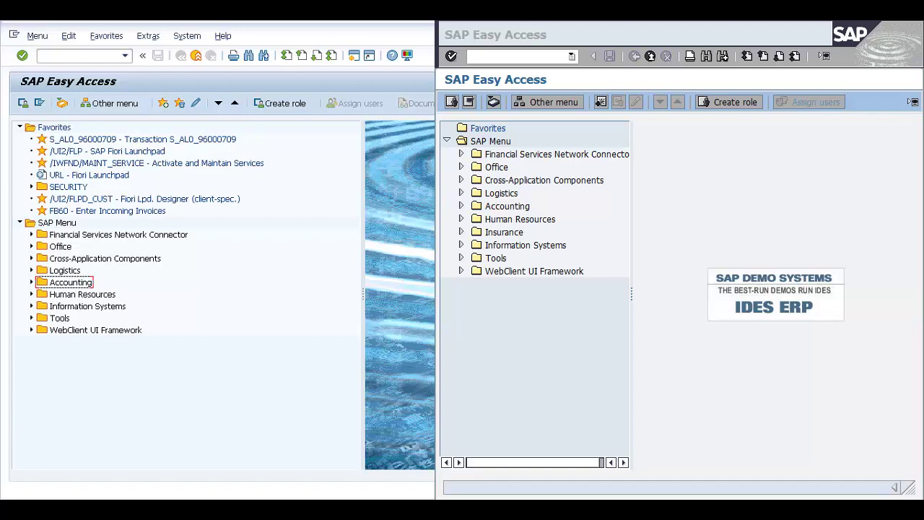
- Open transaction fs00 for central G/L account maintenance in the IDES ERP session
left_click(737, 35)
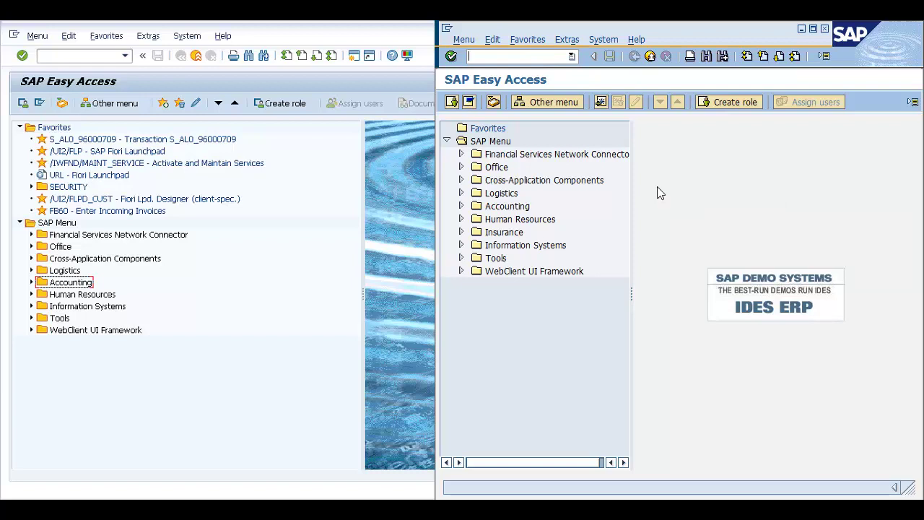
type("fs00")
key("Return")
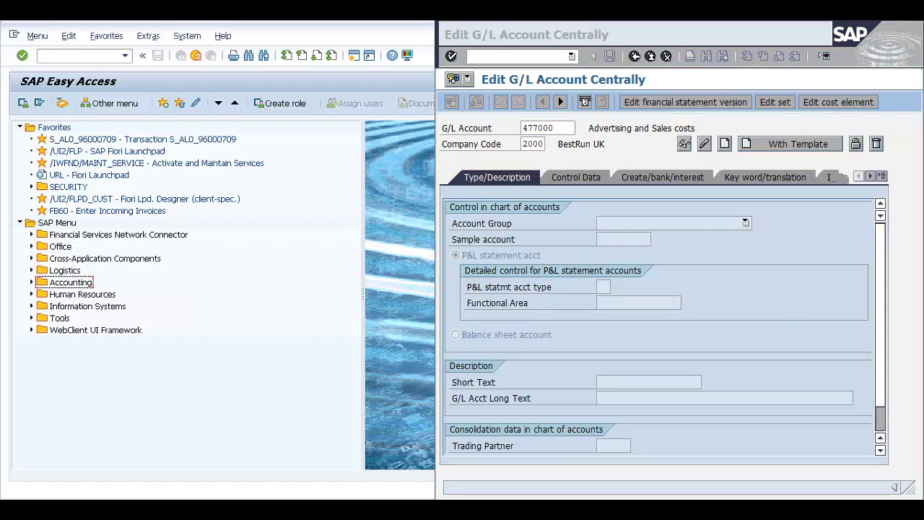
- Start creating G/L account 477003 in company code 2000
left_click(572, 130)
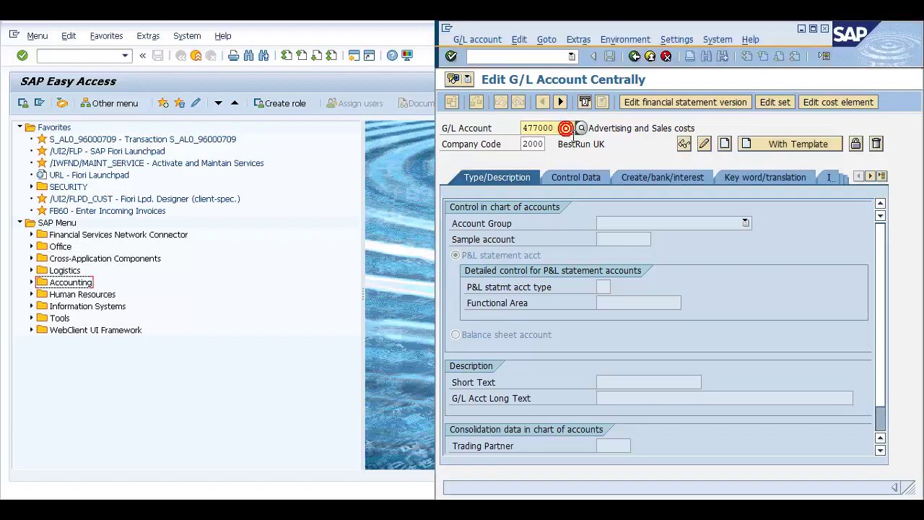
key("BackSpace")
type("3")
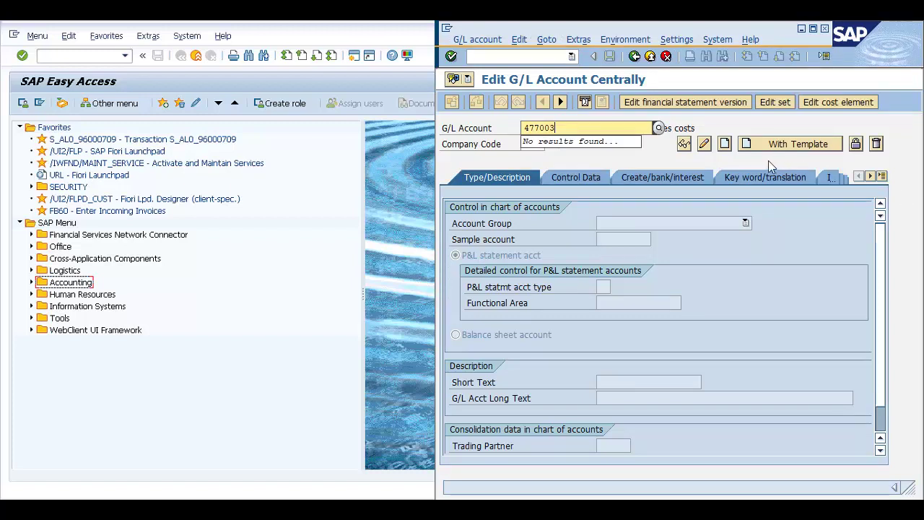
left_click(725, 143)
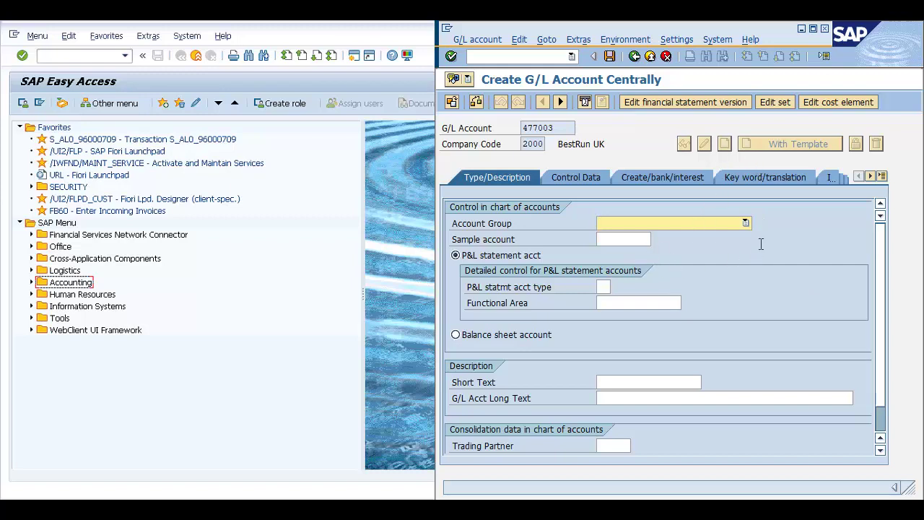
- Assign the account group GL General G/L accounts and set the P&L statement account type to X
left_click(746, 223)
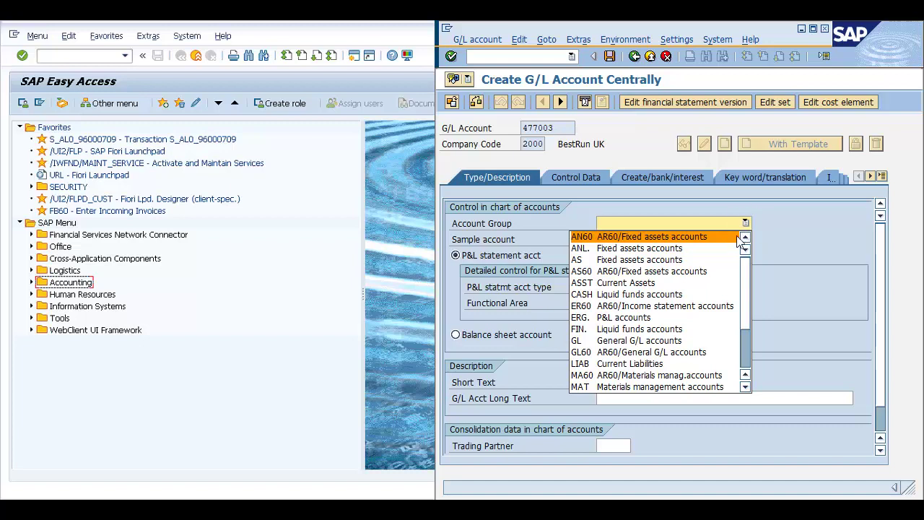
left_click(682, 340)
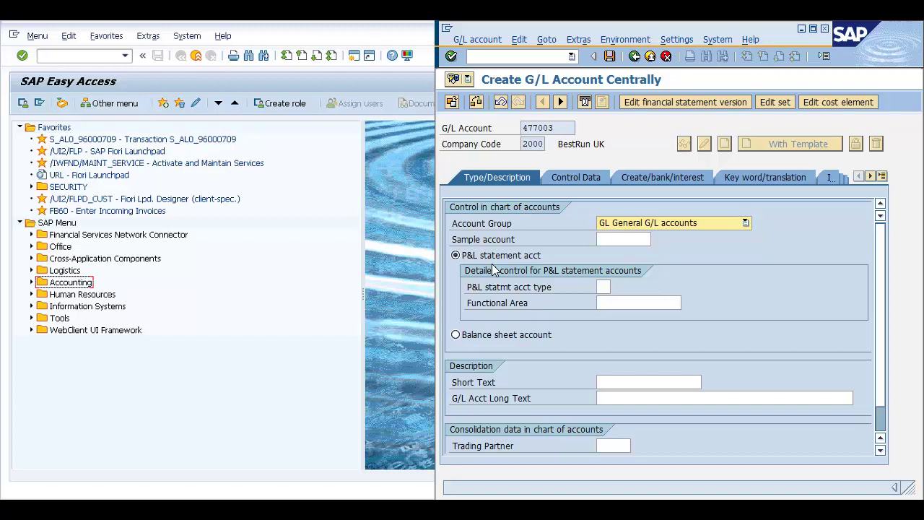
left_click(603, 286)
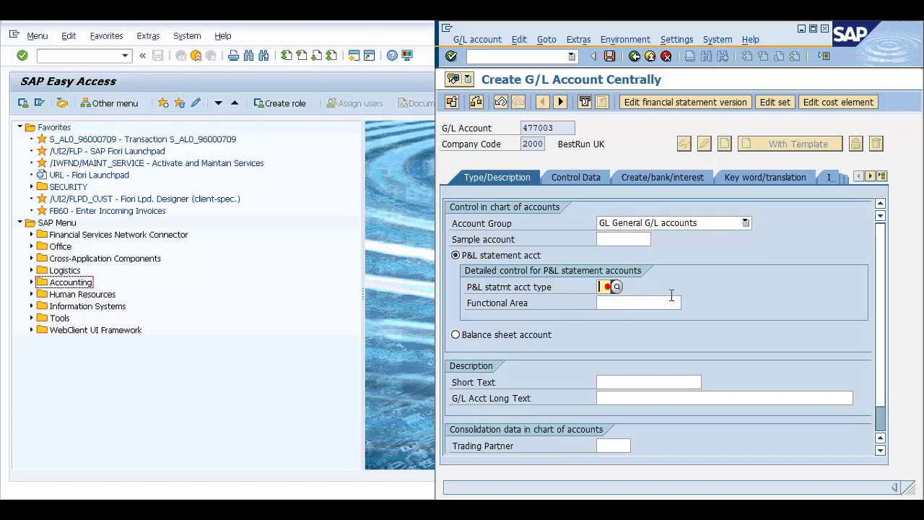
type("X")
key("Return")
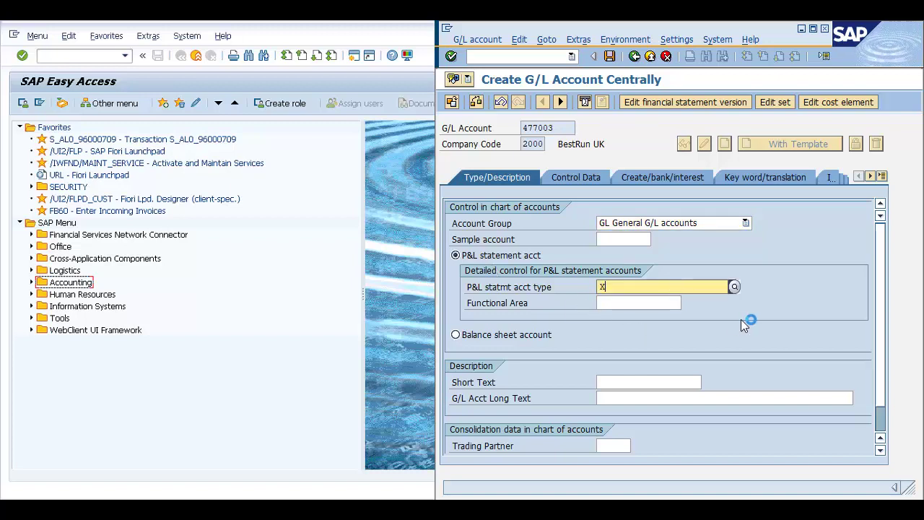
left_click(653, 316)
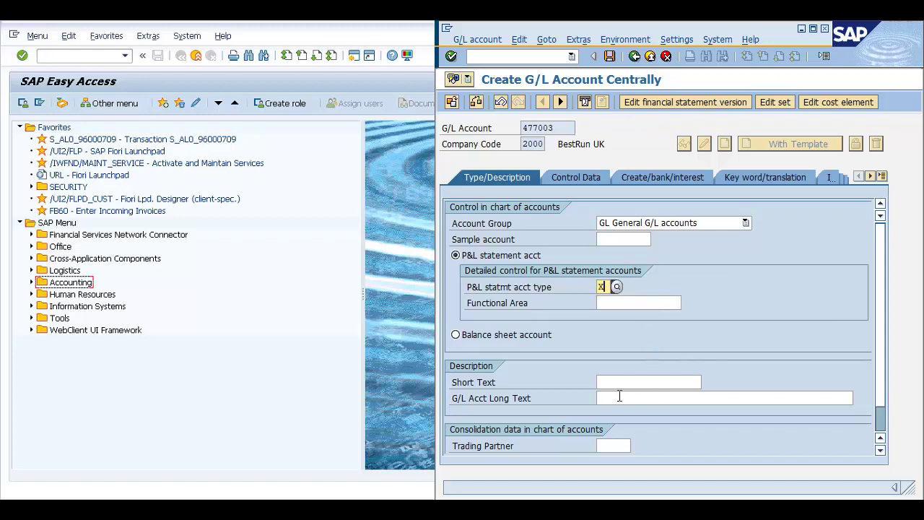
- Enter Sales A/C as both the short text and the long text of the G/L account
left_click(653, 386)
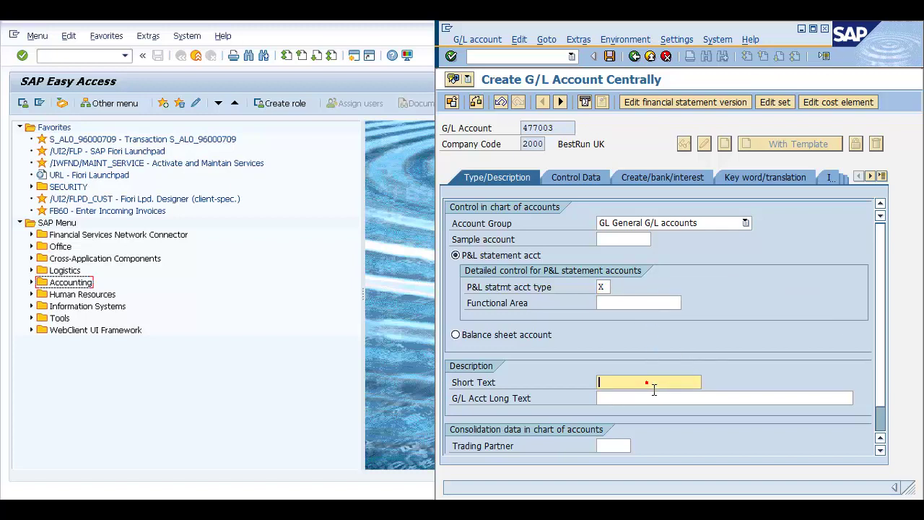
left_click(653, 388)
type("Sales A/C")
key("Tab")
type("Sales A/C")
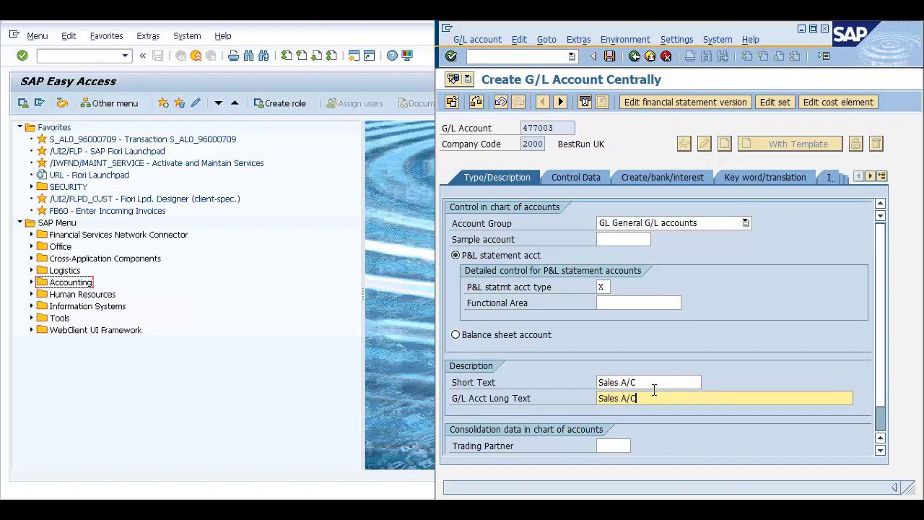
- In the account's control data, set the tax category to - (Only input tax allowed) and enable line item display
left_click(594, 177)
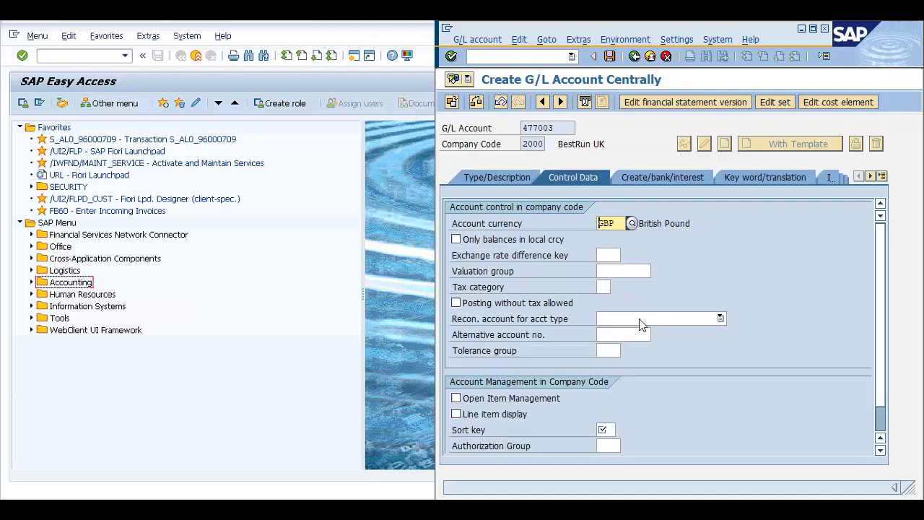
left_click(607, 291)
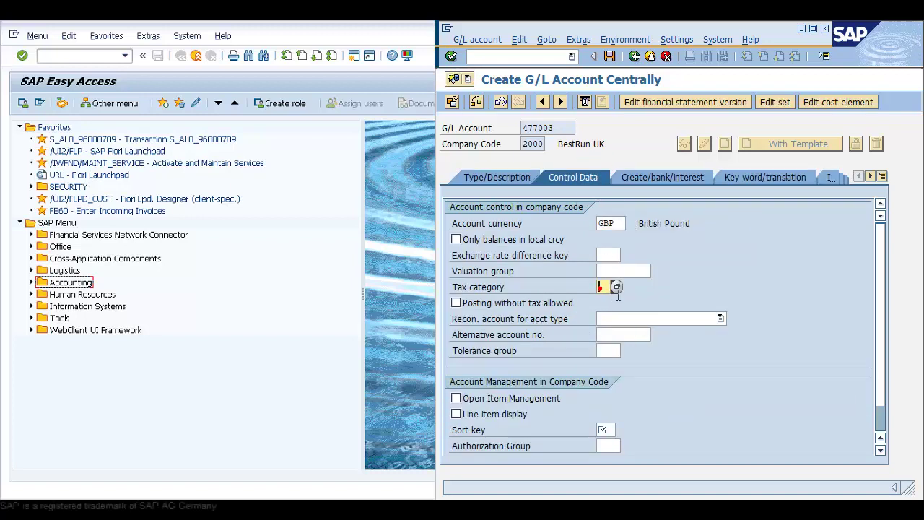
left_click(615, 288)
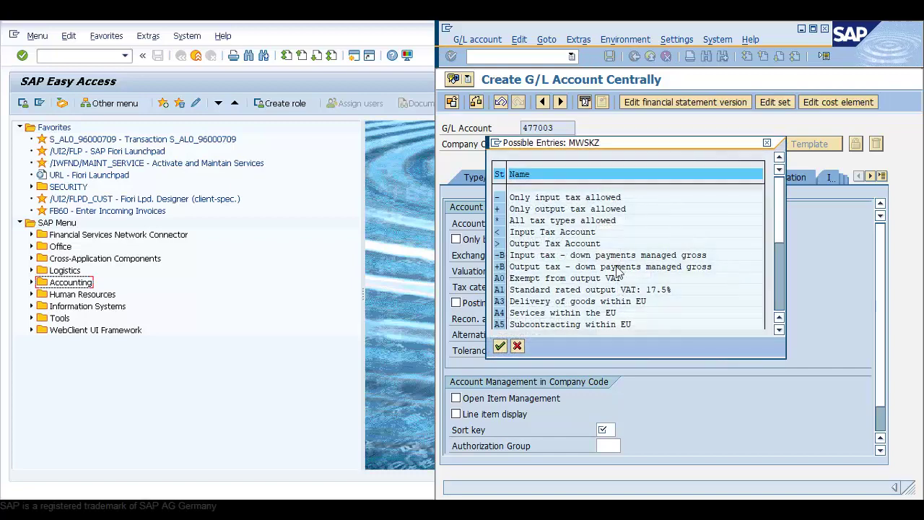
double_click(557, 202)
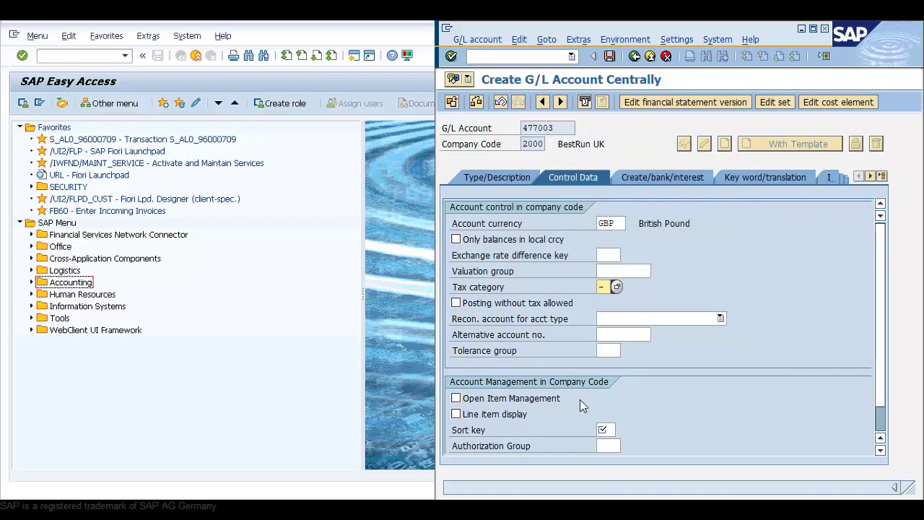
left_click(456, 415)
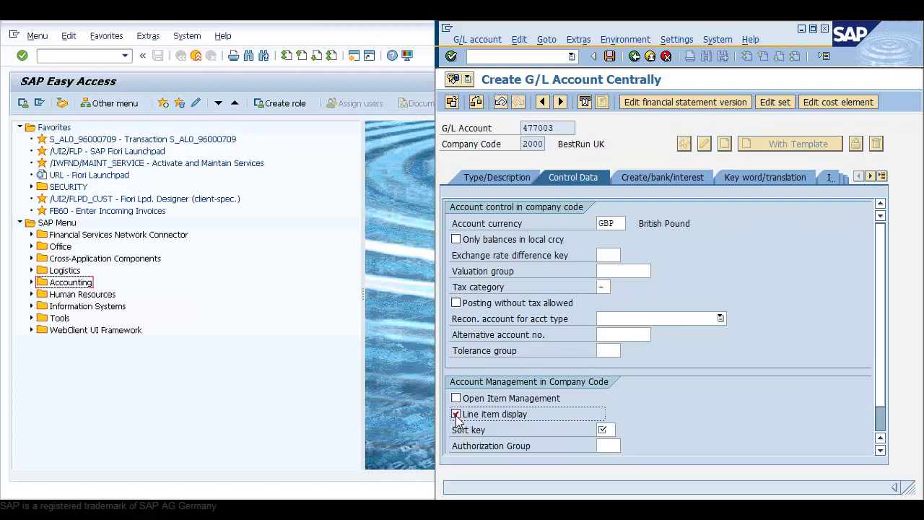
left_click(455, 414)
- Set the account's sort key to 008 (Cost center) from the list of possible sort keys
left_click(612, 431)
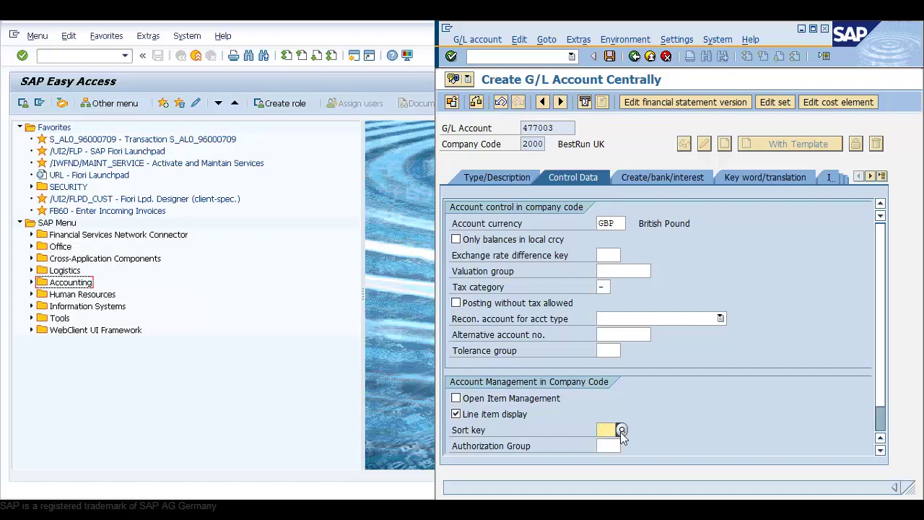
left_click(621, 431)
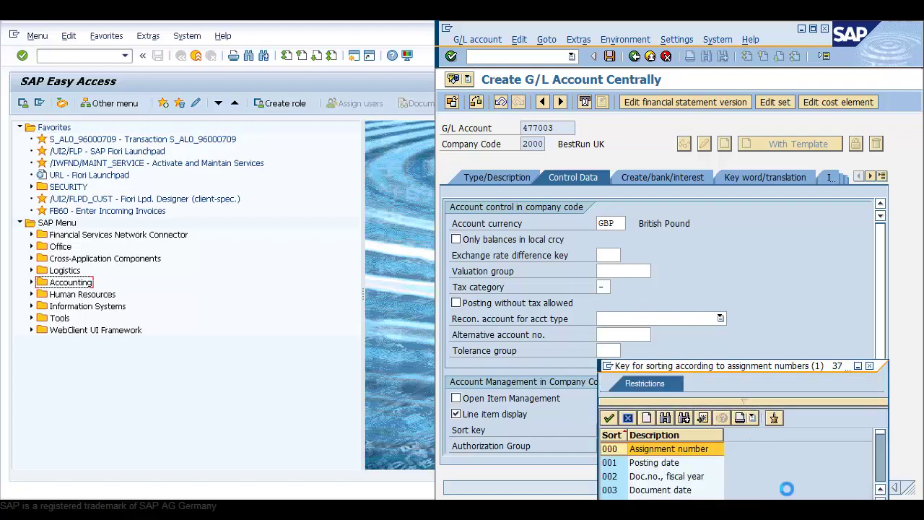
left_click_drag(715, 372, 692, 154)
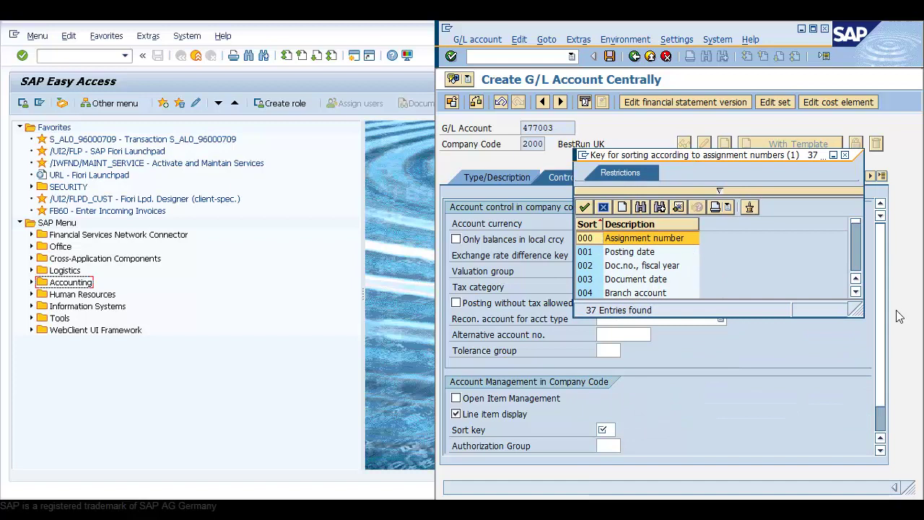
left_click(855, 292)
left_click(855, 292)
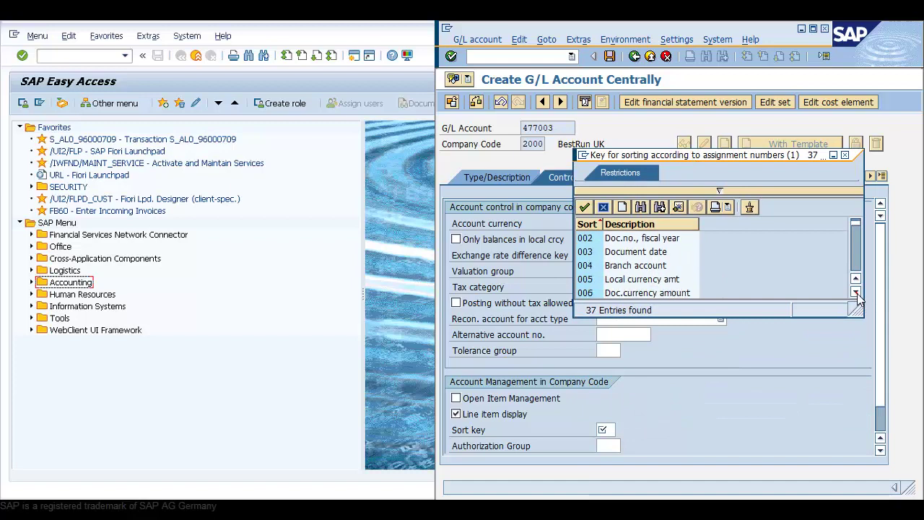
left_click(856, 293)
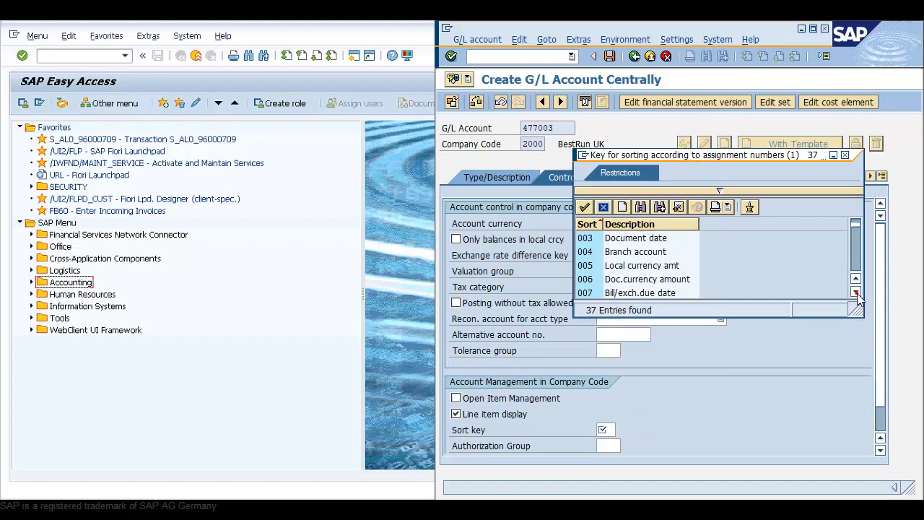
left_click(856, 292)
double_click(596, 293)
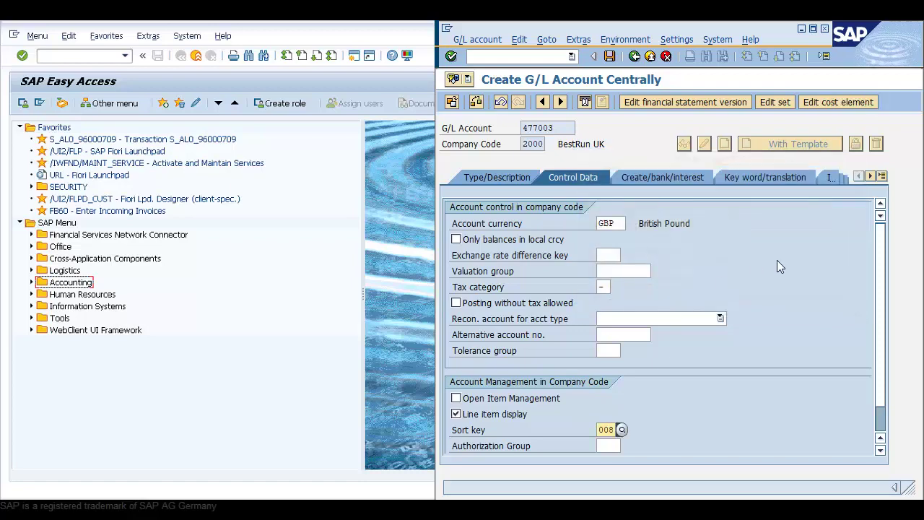
- Assign field status group G004 (Cost accounts) in the account's document creation settings
left_click(677, 178)
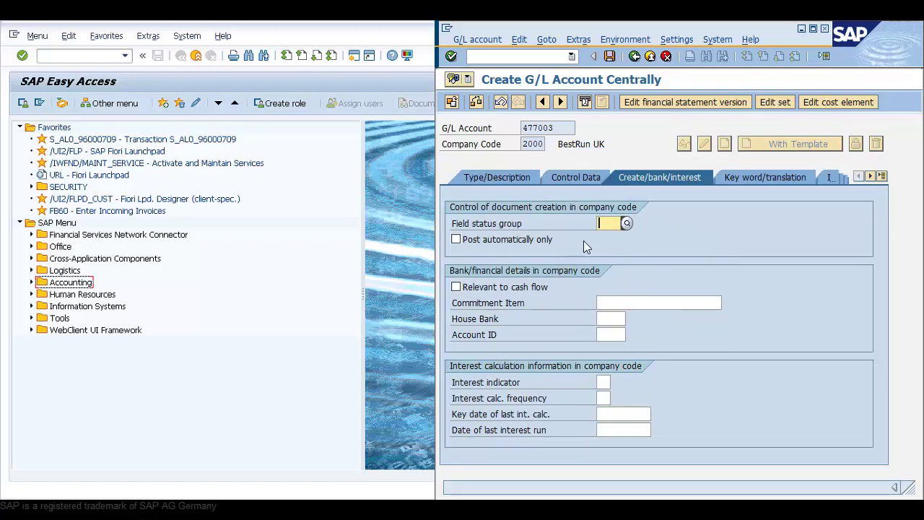
left_click(626, 224)
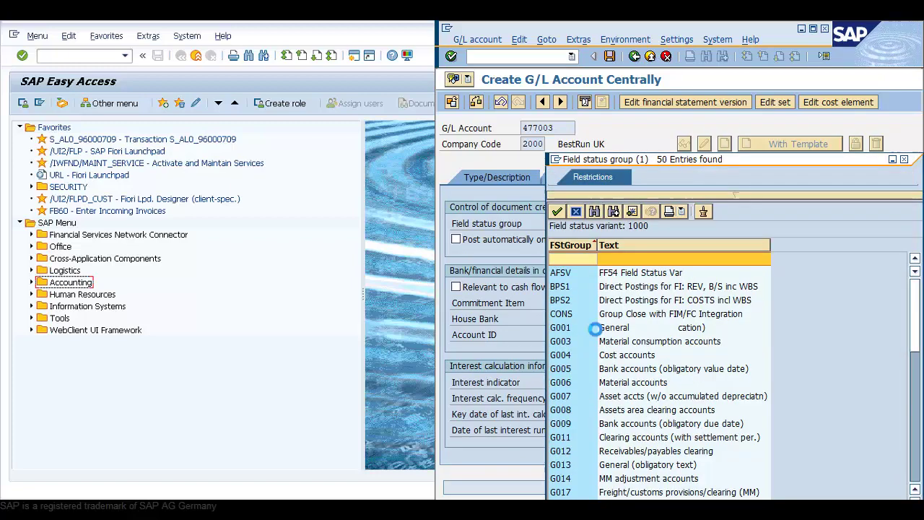
double_click(581, 356)
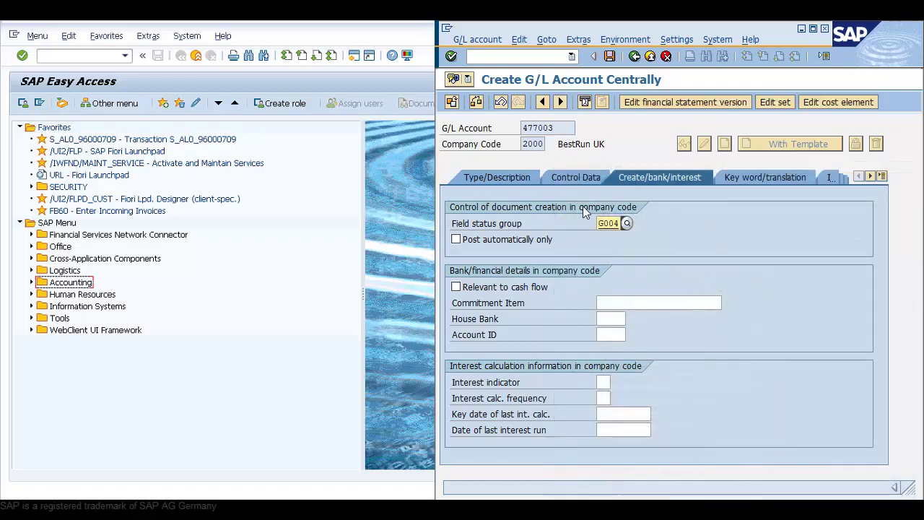
- Recheck the control data and type/description entries, and save the new G/L account
left_click(522, 182)
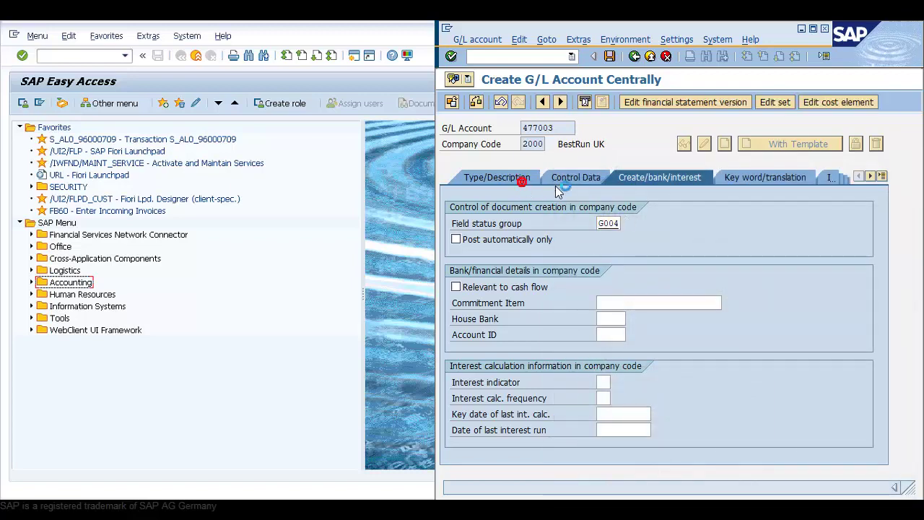
left_click(562, 181)
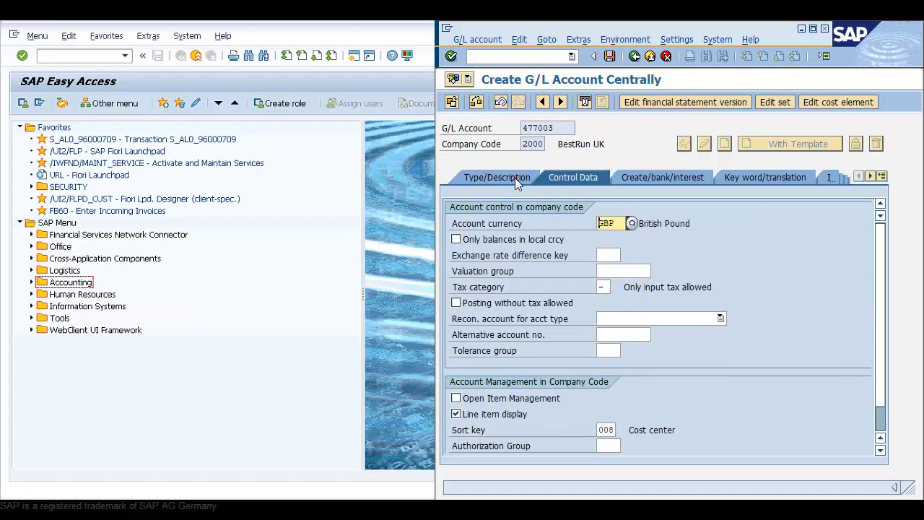
left_click(602, 104)
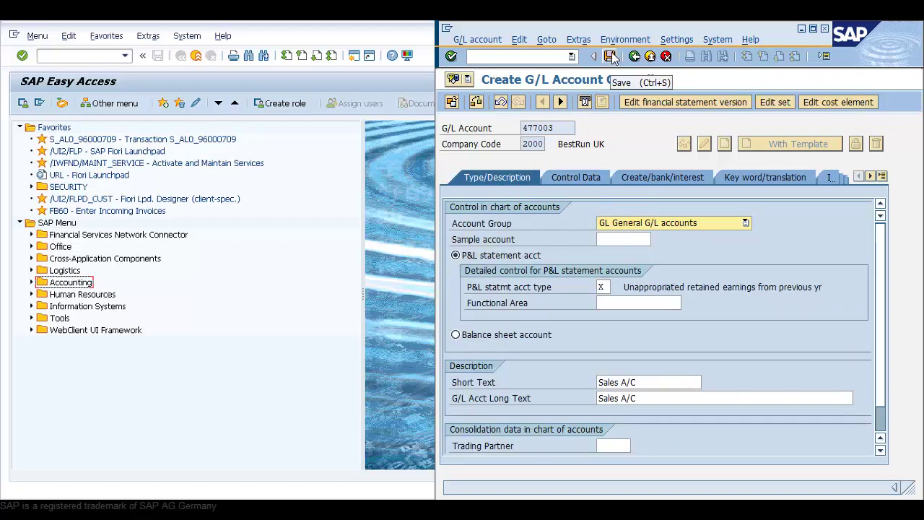
left_click(610, 56)
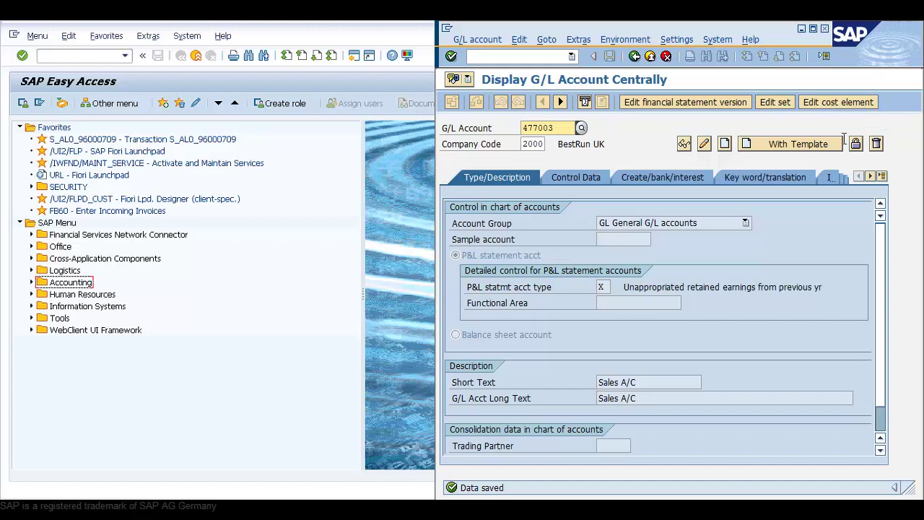
- Start a cost element for account 477003 valid from 01.04.2019 and open its master data
left_click(842, 104)
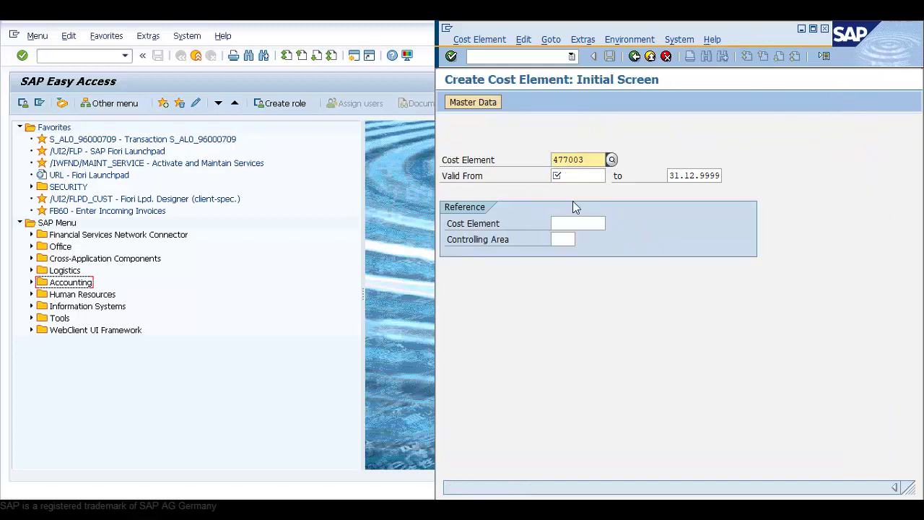
left_click(573, 175)
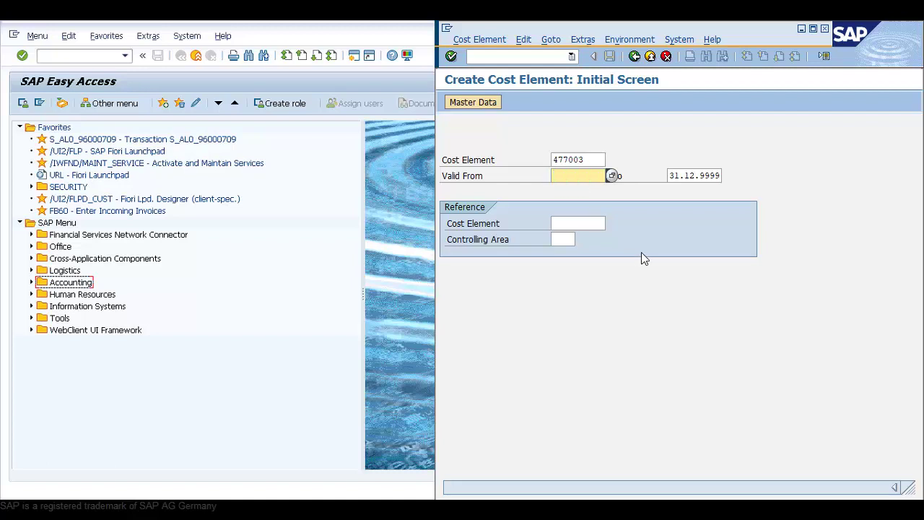
type("01")
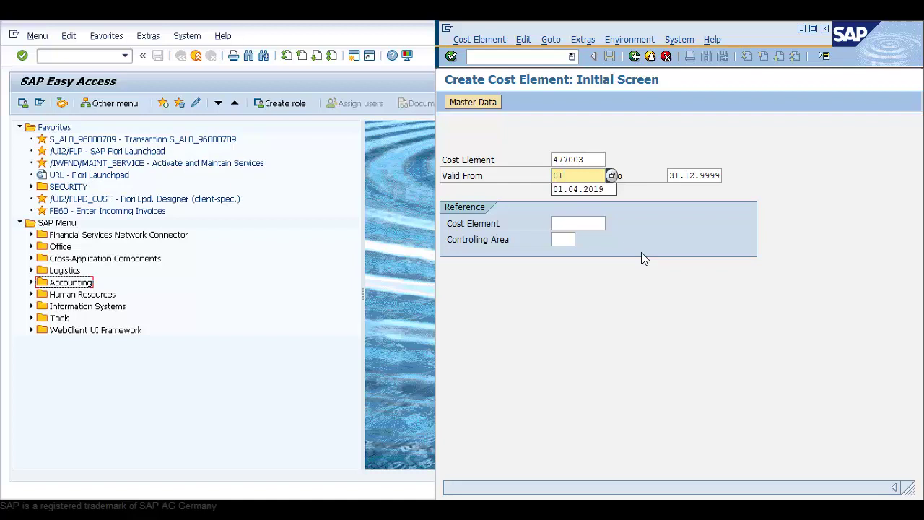
left_click(580, 189)
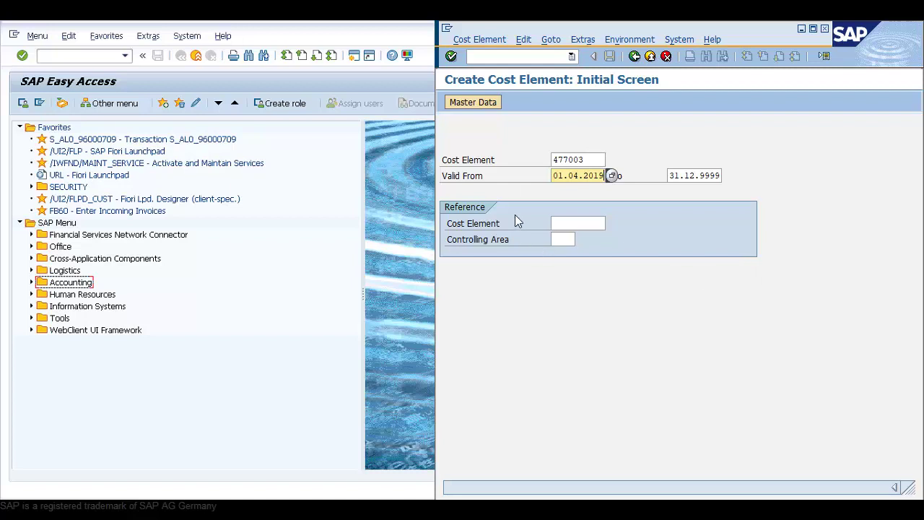
left_click(474, 103)
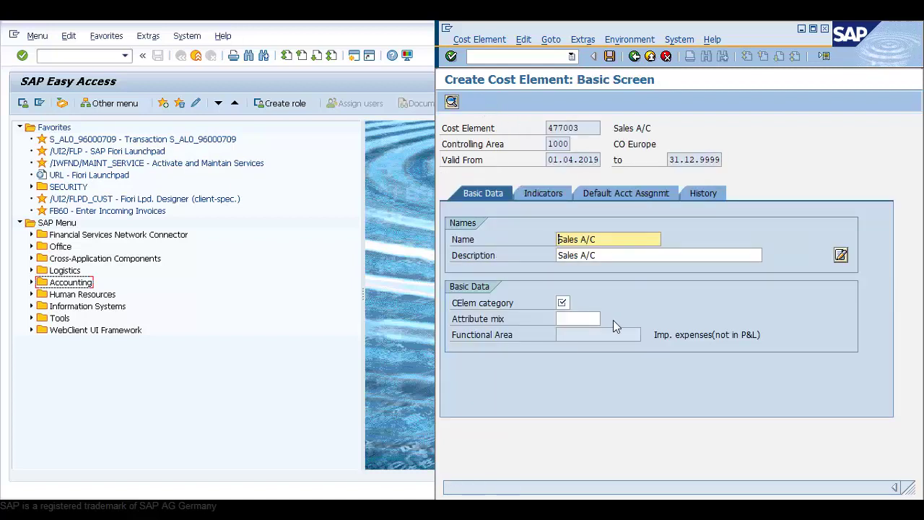
- Set the cost element category to 1 (Primary costs/cost-reducing revenues) from the list of possible categories
left_click(562, 302)
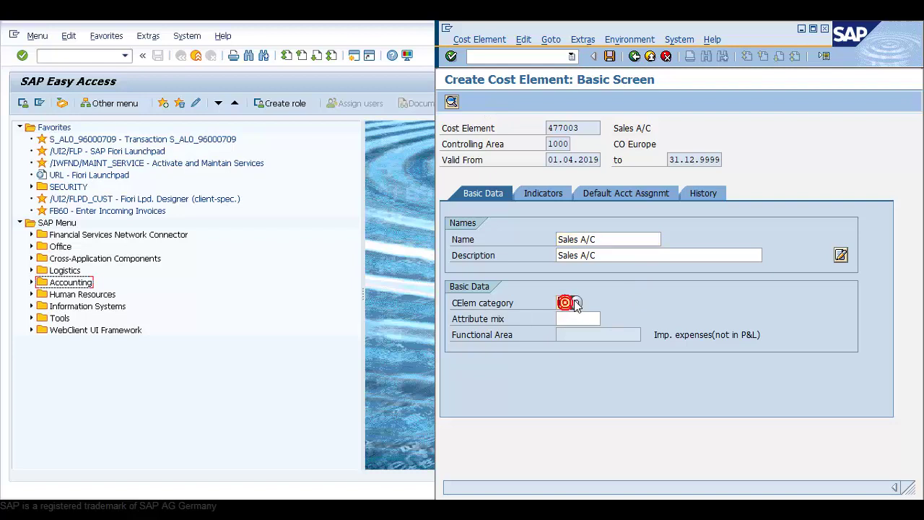
left_click(574, 305)
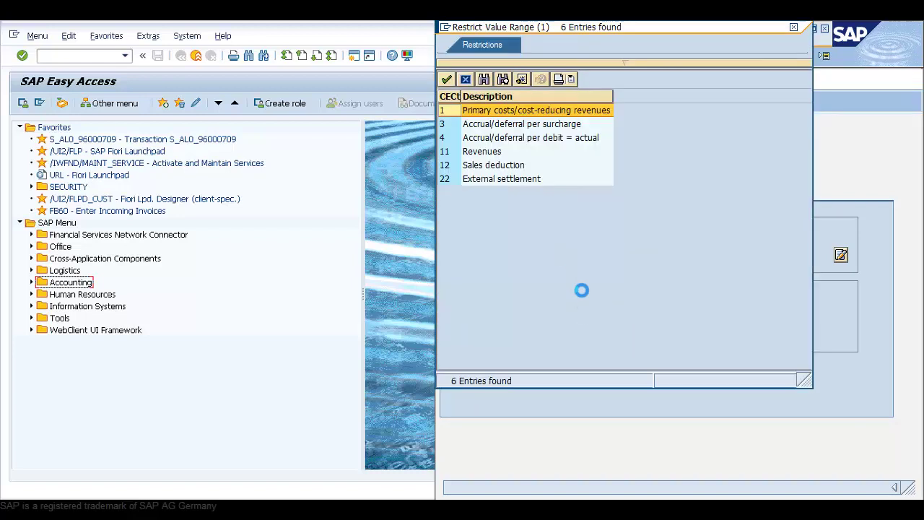
left_click(469, 124)
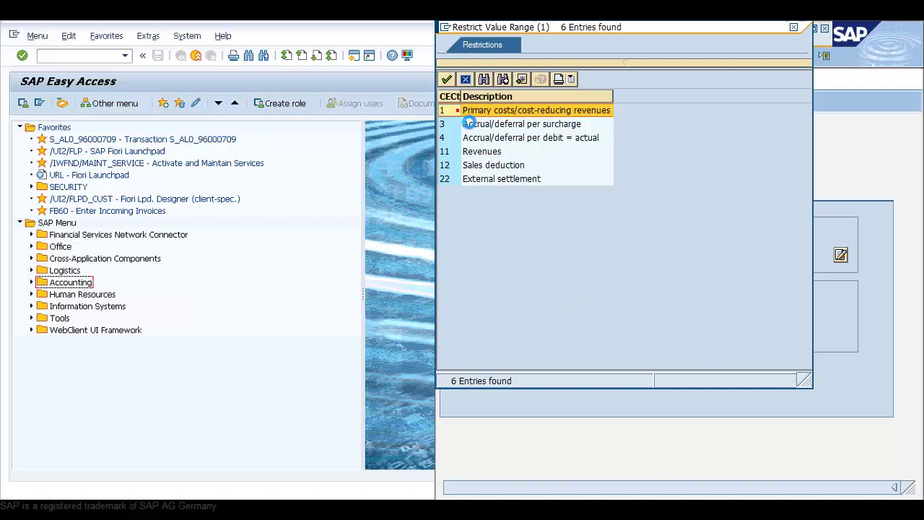
left_click(615, 307)
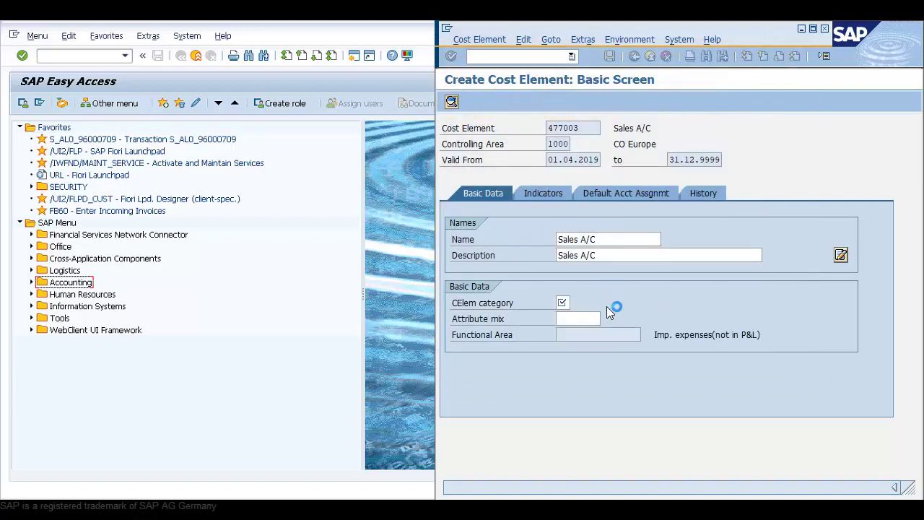
- Assign cost center 2-3100 (Motorcycle Sales) as the default account assignment and save the cost element
left_click(637, 195)
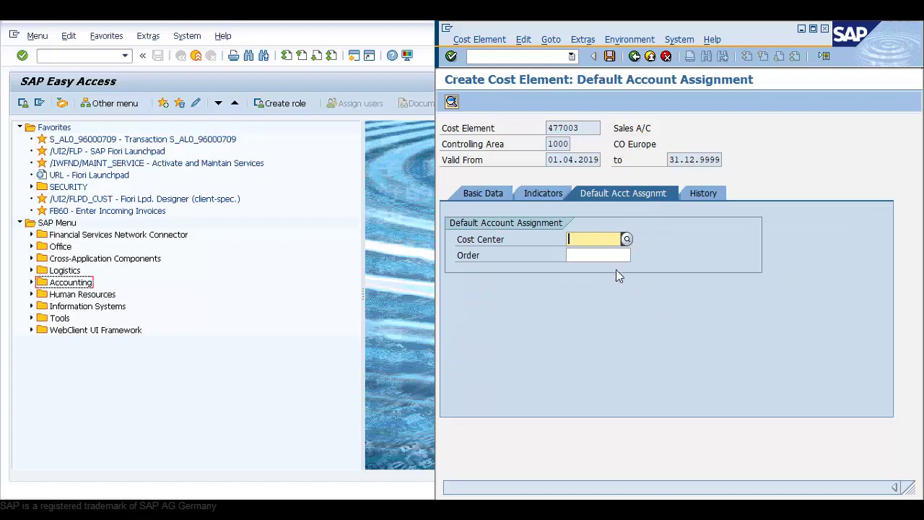
left_click(626, 238)
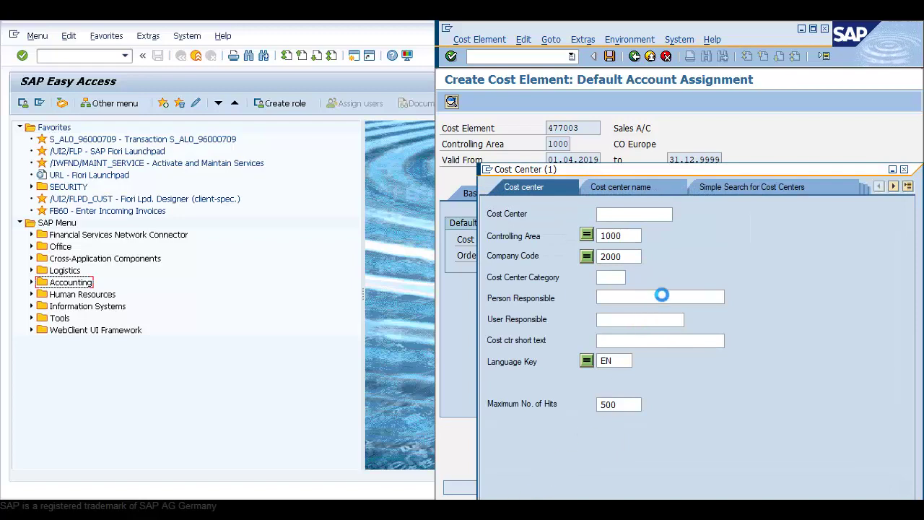
key("Return")
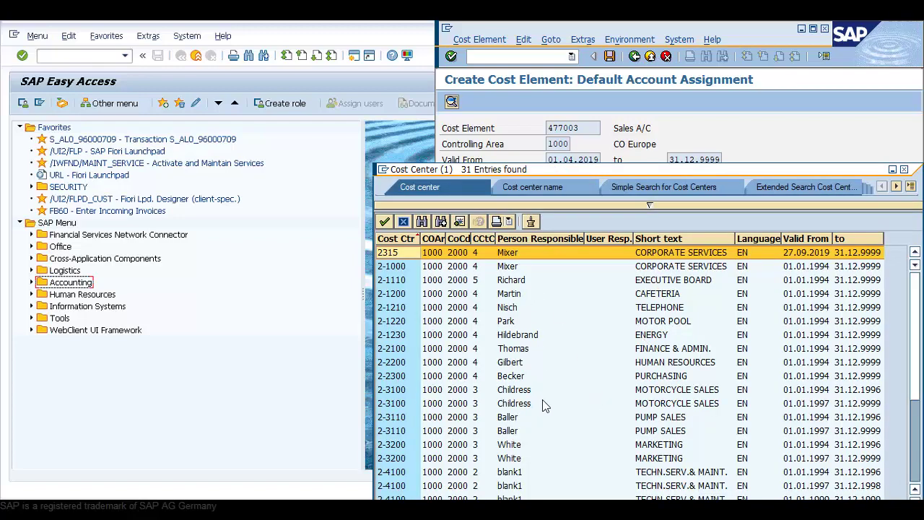
left_click(662, 390)
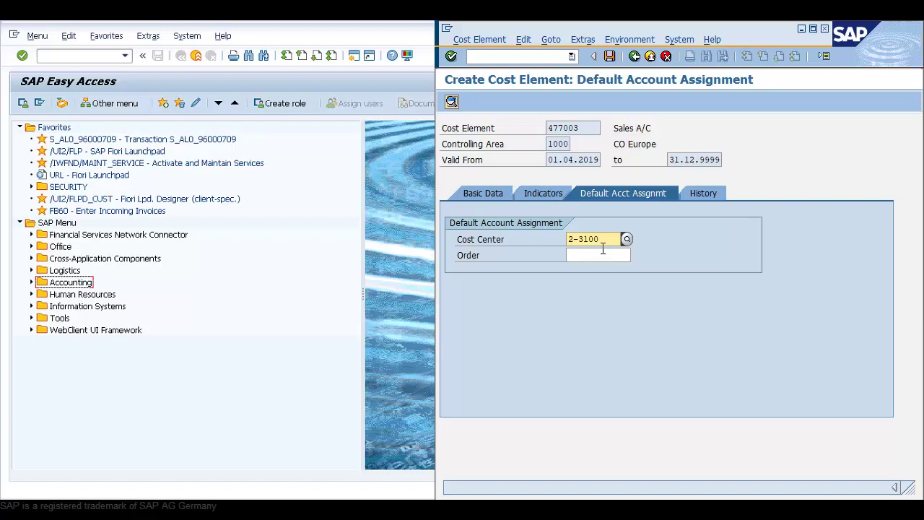
left_click(611, 57)
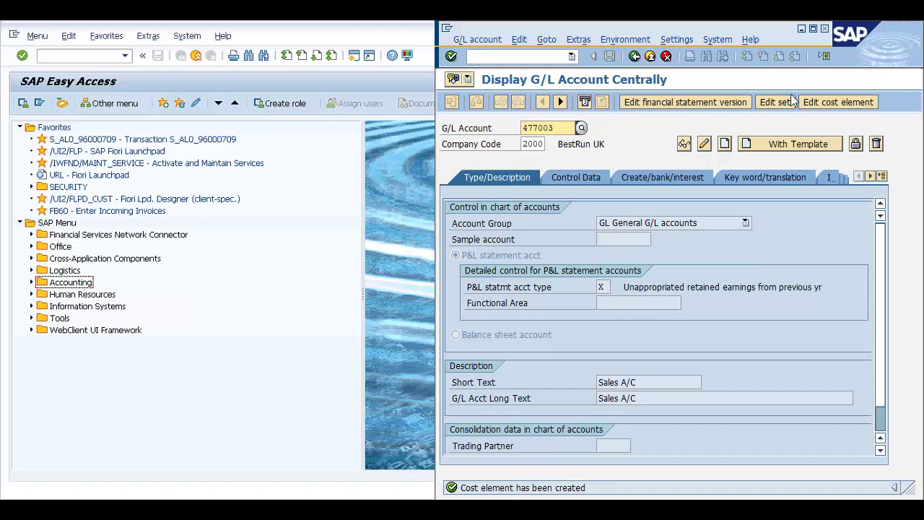
- Switch to the other SAP session, run transaction FS00, and start creating G/L account 416102 in company code AZ01
left_click(801, 29)
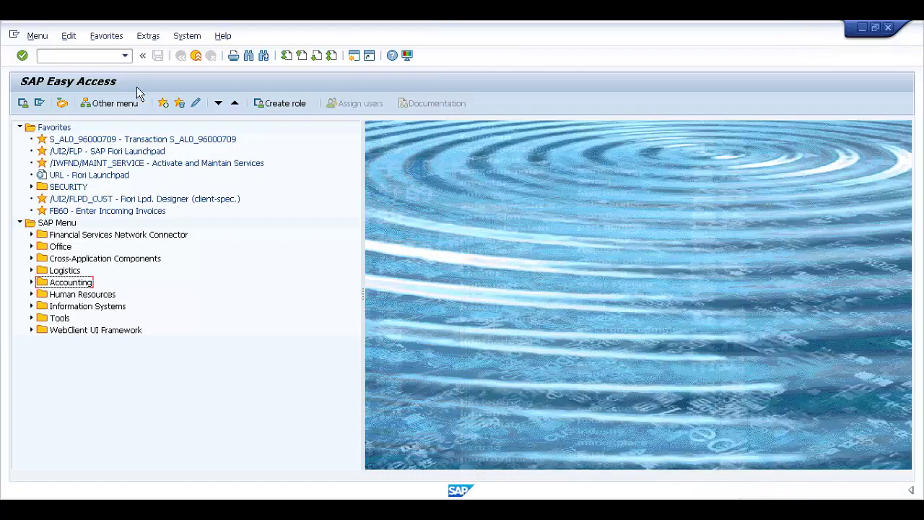
left_click(104, 58)
type("fs00")
key("Return")
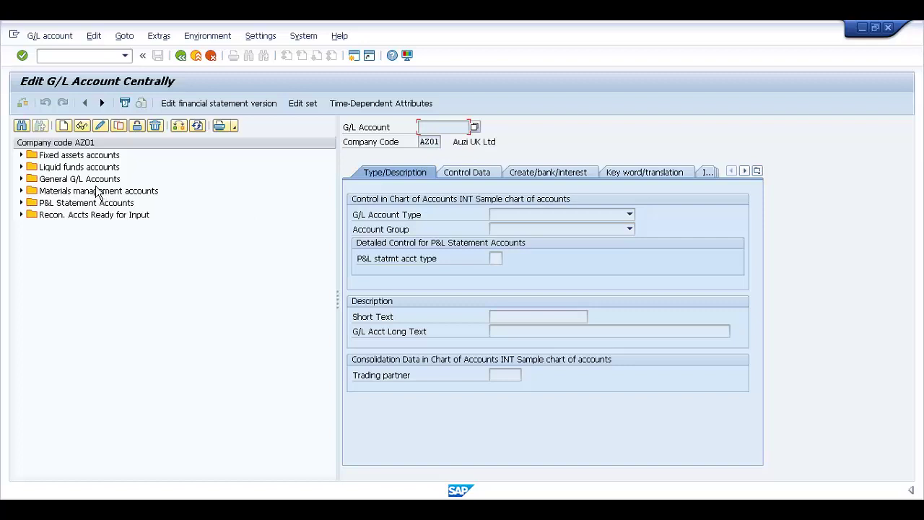
left_click(64, 126)
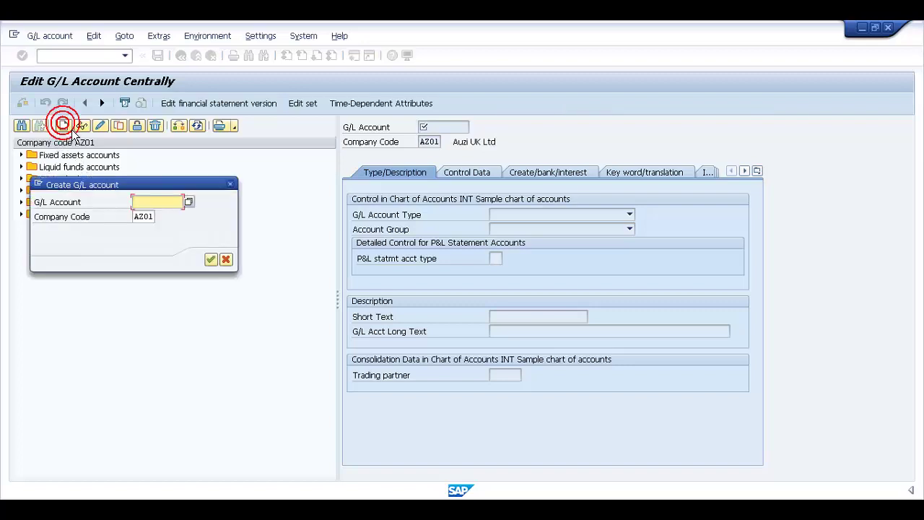
type("4161")
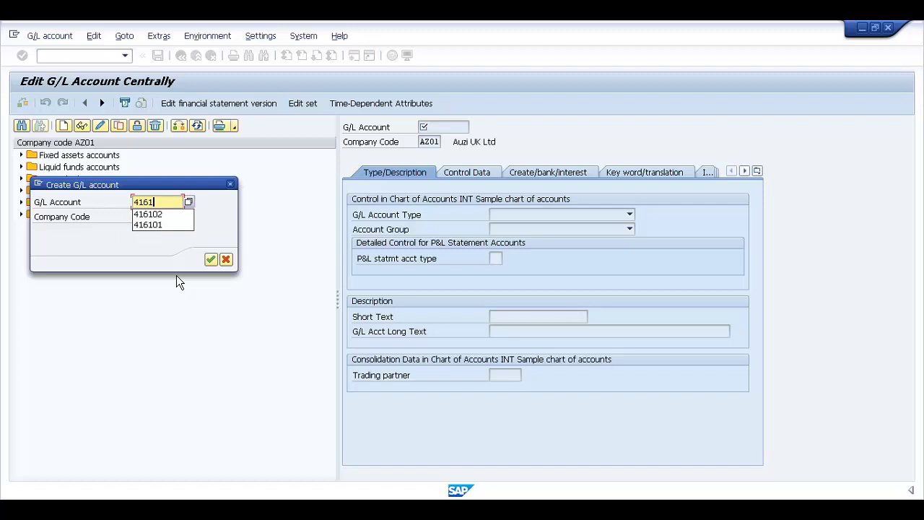
type("02")
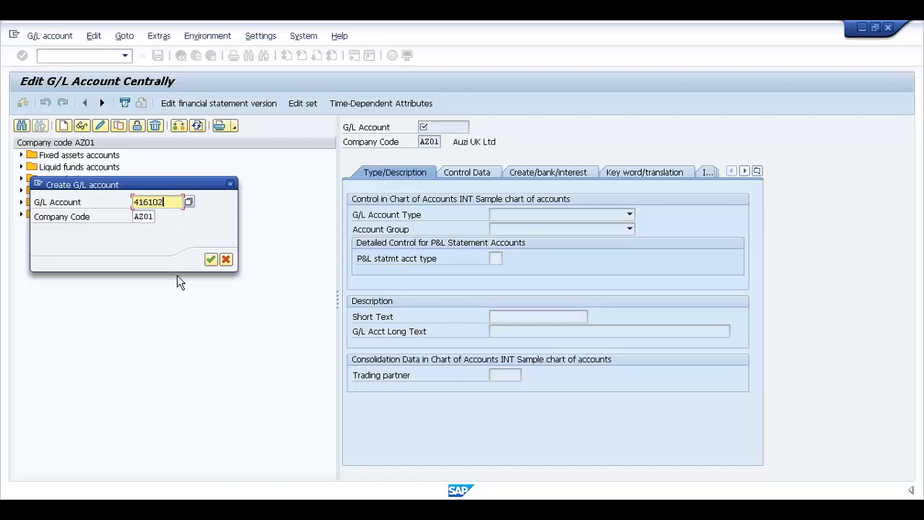
left_click(211, 260)
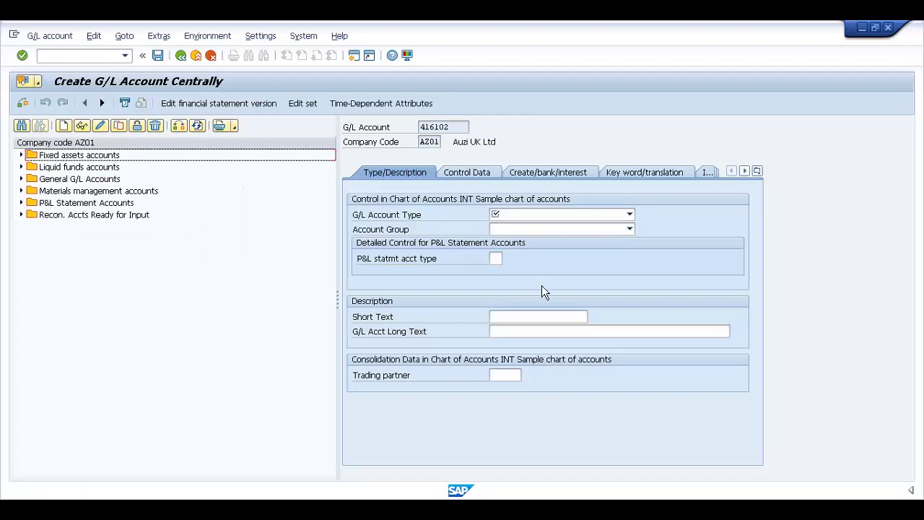
- Set the G/L account type to P Primary Costs or Revenue, account group to PL P&L Statement Accounts, and P&L statement account type to X
left_click(630, 214)
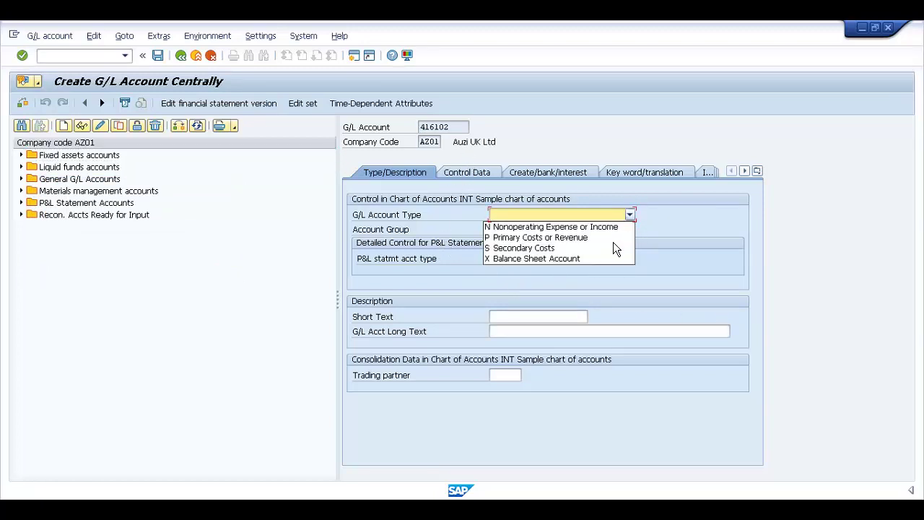
left_click(612, 242)
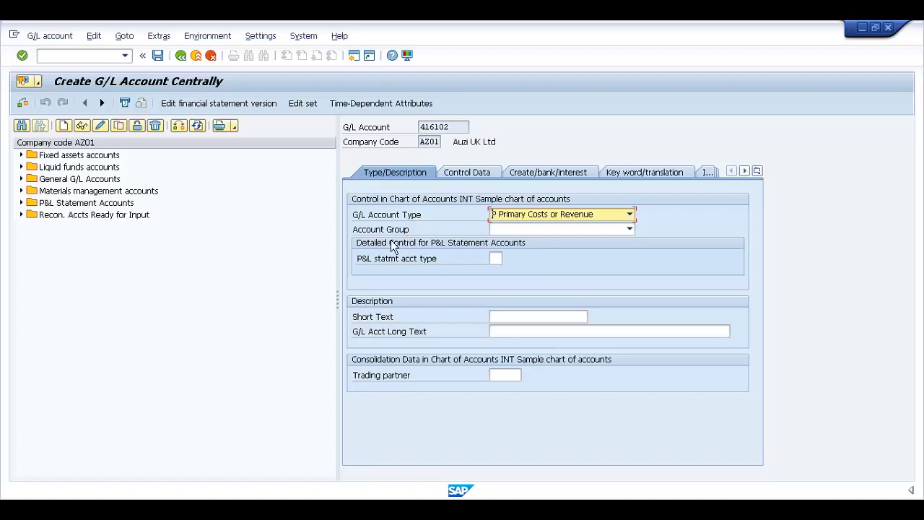
left_click(567, 230)
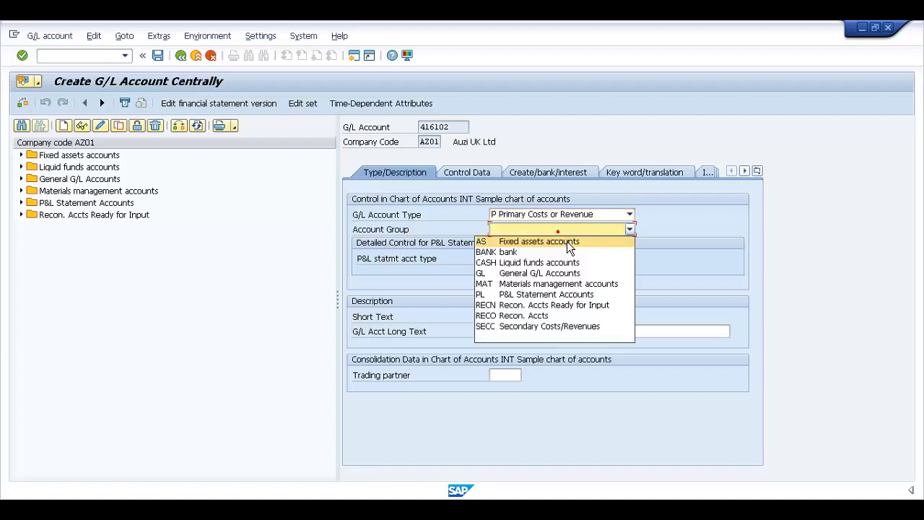
left_click(581, 294)
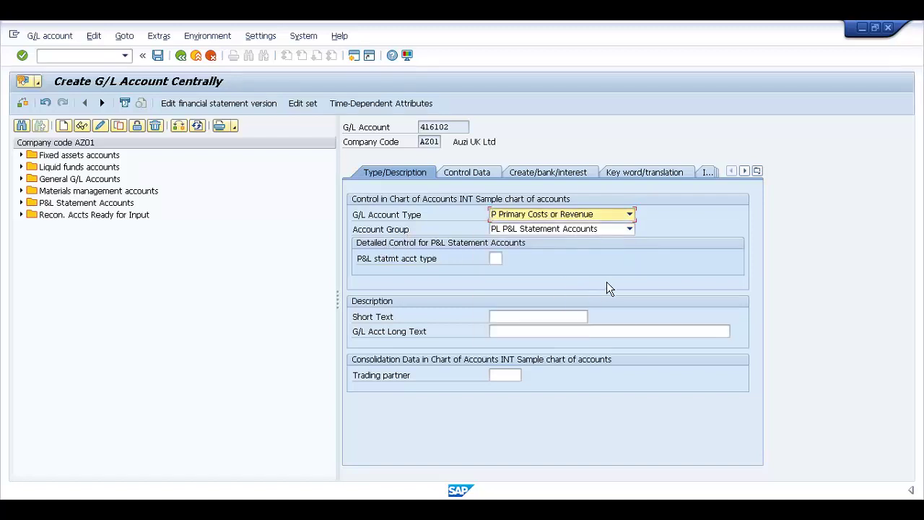
left_click(497, 259)
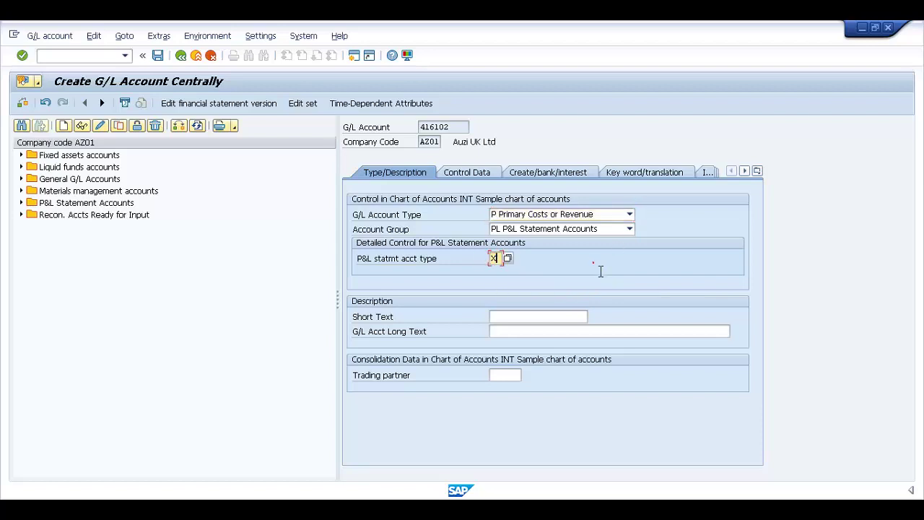
type("X")
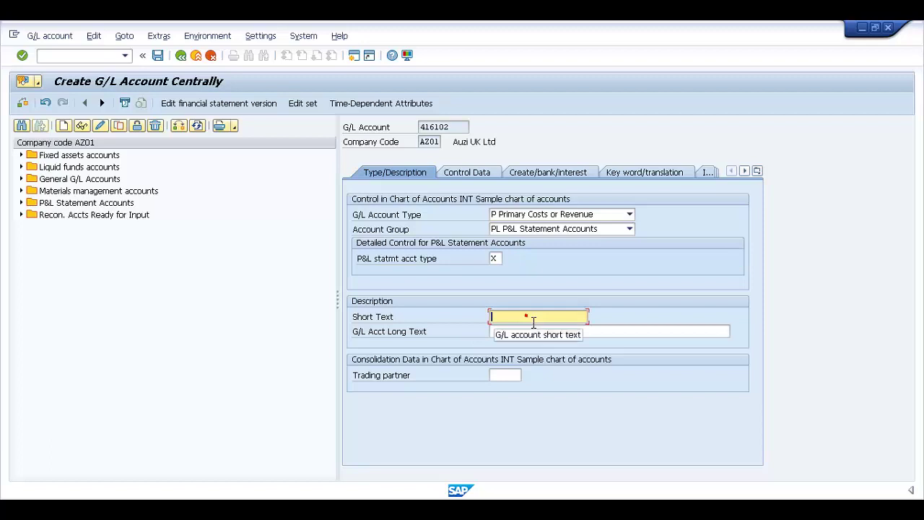
- Enter "Electricity A/C" as both the short text and the long text of the G/L account
left_click(533, 322)
type("Elex")
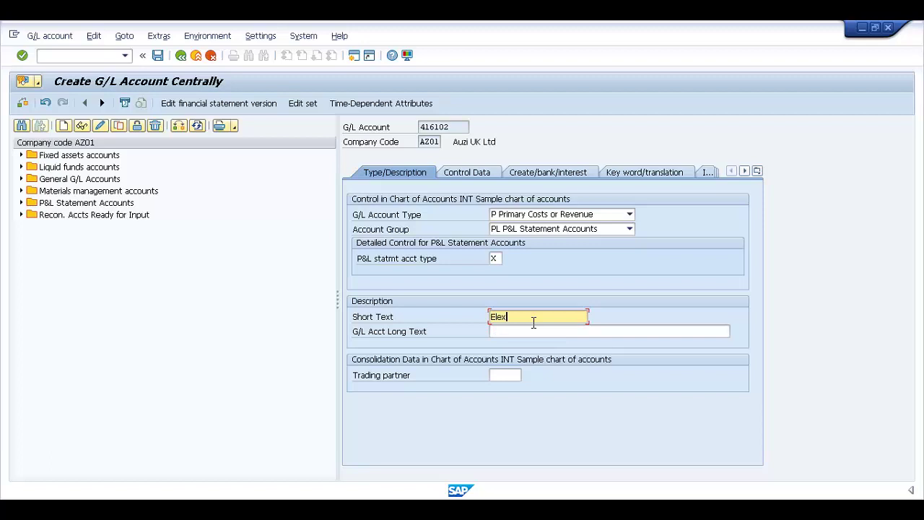
key("BackSpace")
type("ct")
key("BackSpace")
type("tricity A/C")
key("Tab")
type("Elect")
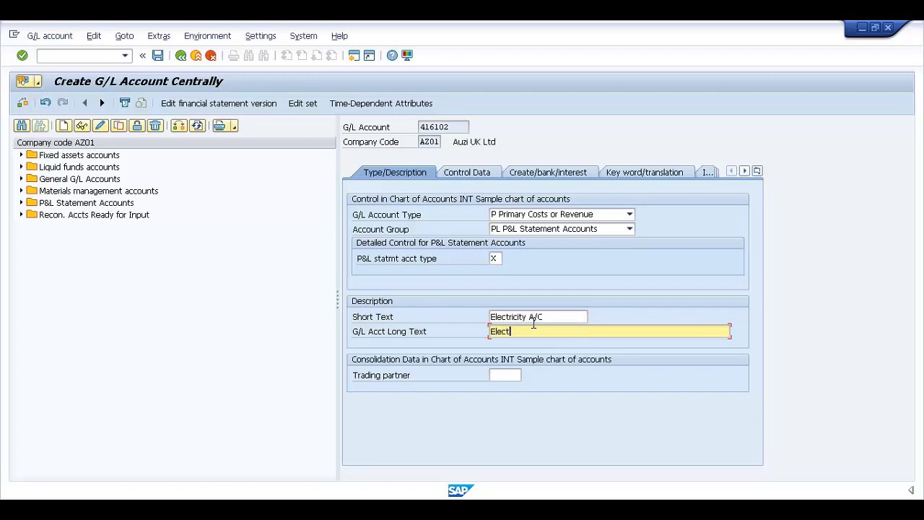
type("ricity A/")
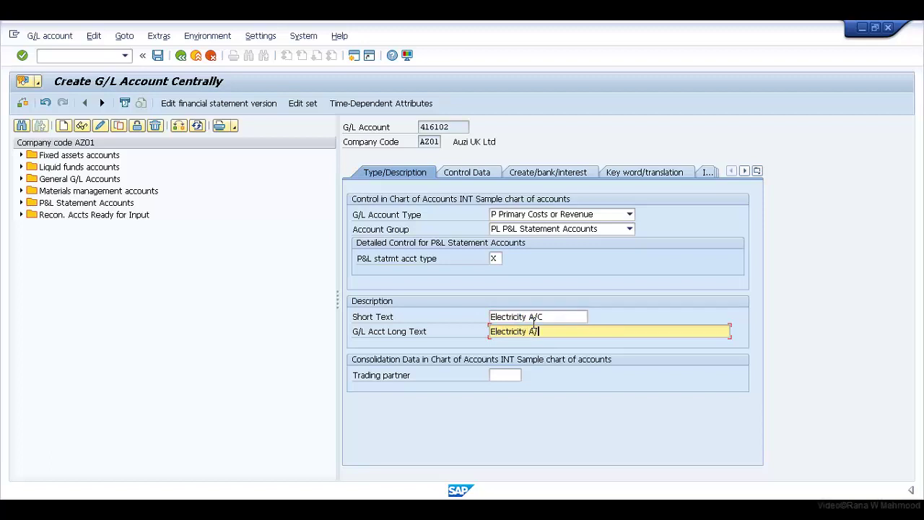
type("C")
- In the account's control data, set the tax category to - (Only input tax allowed) and the sort key to 008 (Cost center)
left_click(464, 179)
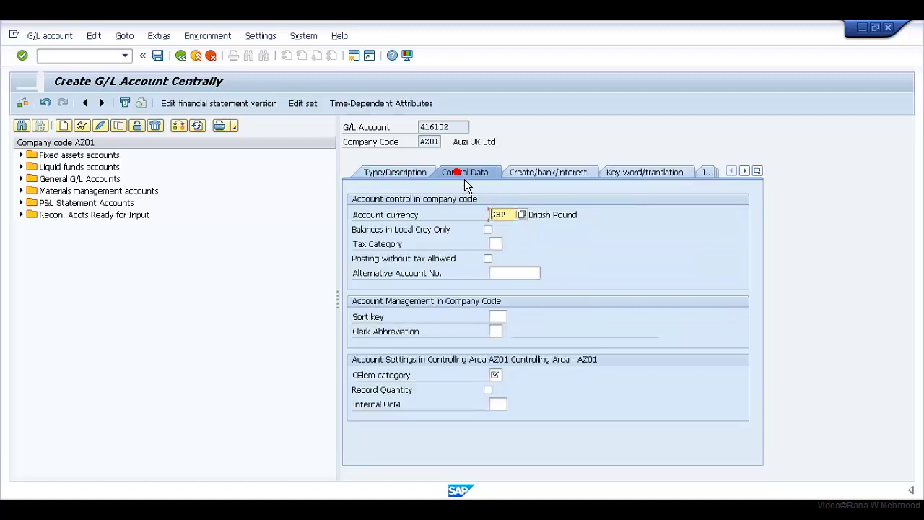
left_click(497, 245)
left_click(512, 246)
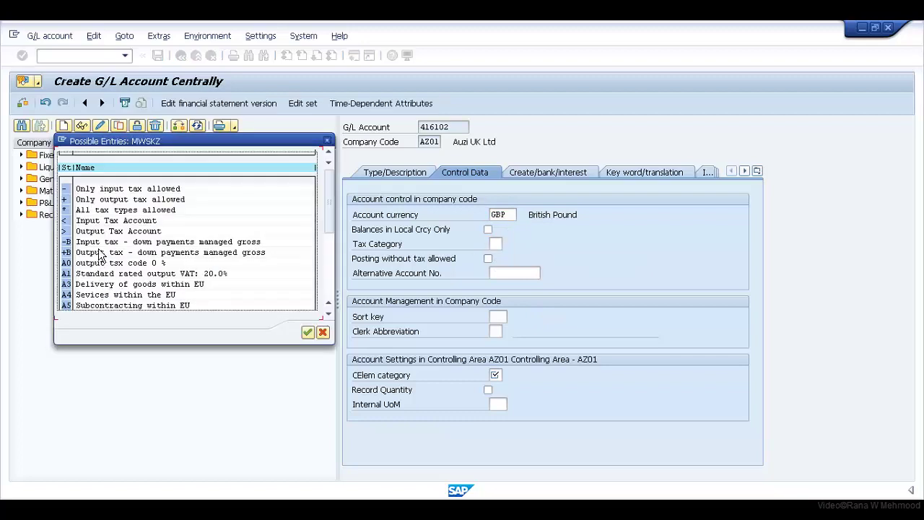
double_click(68, 189)
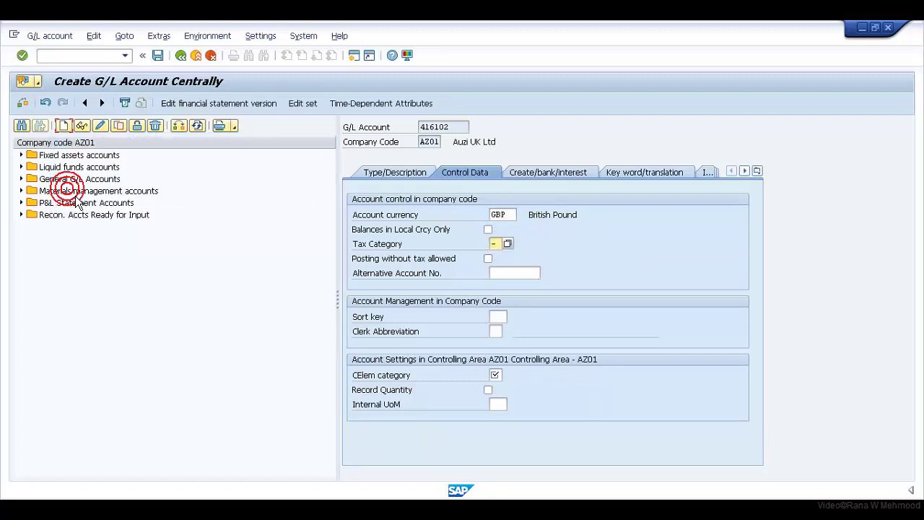
left_click(503, 319)
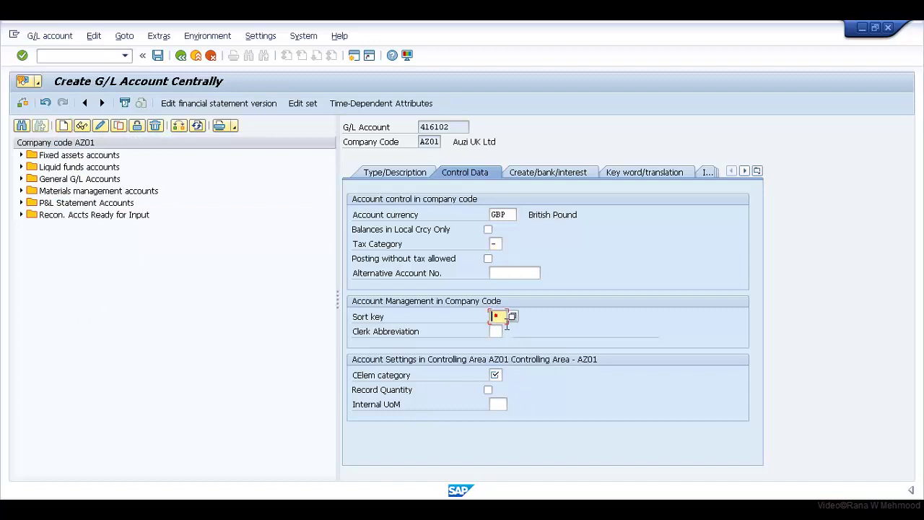
key("F4")
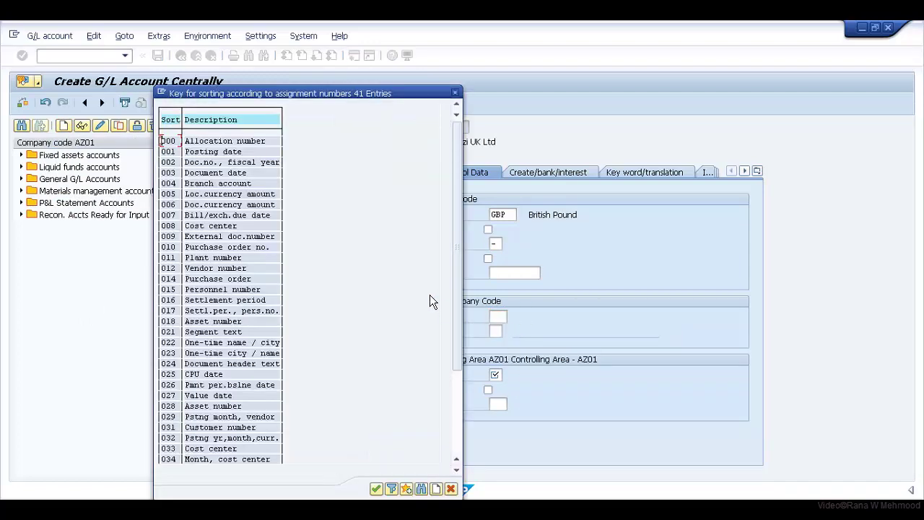
left_click(193, 231)
double_click(199, 233)
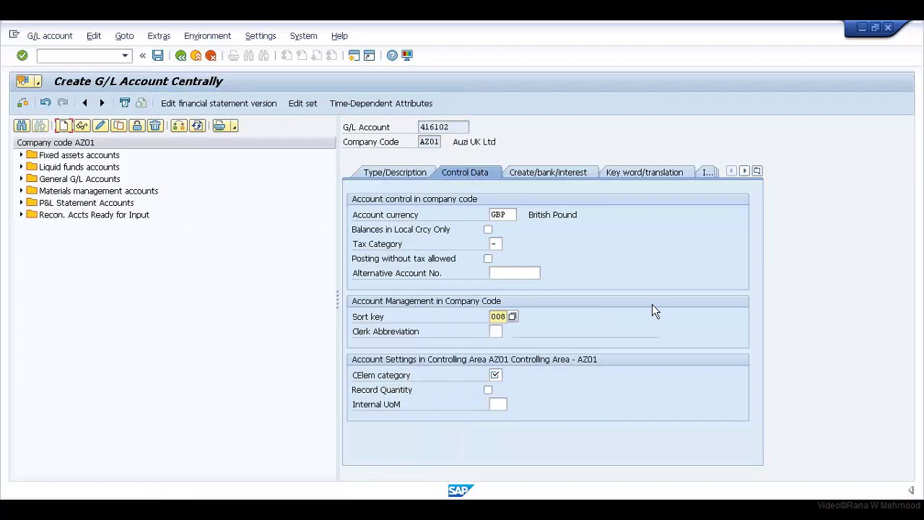
- Set the cost element category to 1 (Primary costs/cost-reducing revenues) in the controlling area settings of the new account
left_click(500, 376)
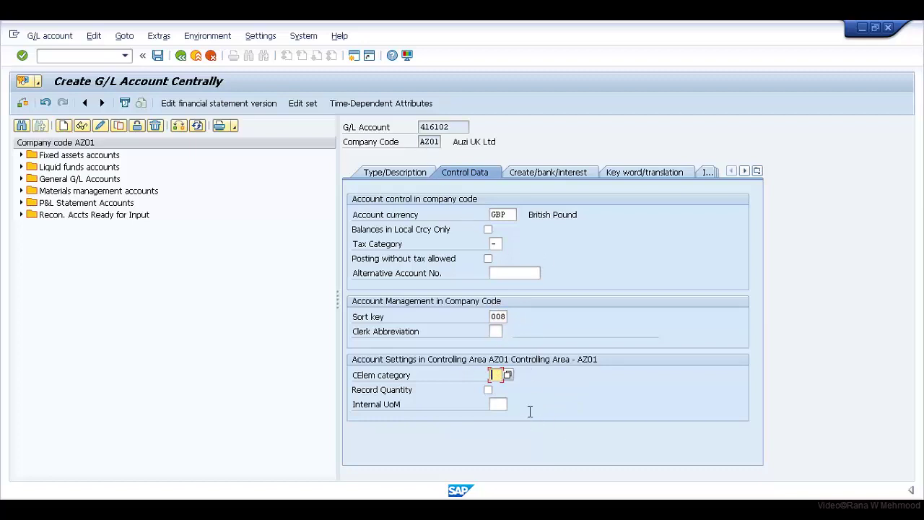
key("F4")
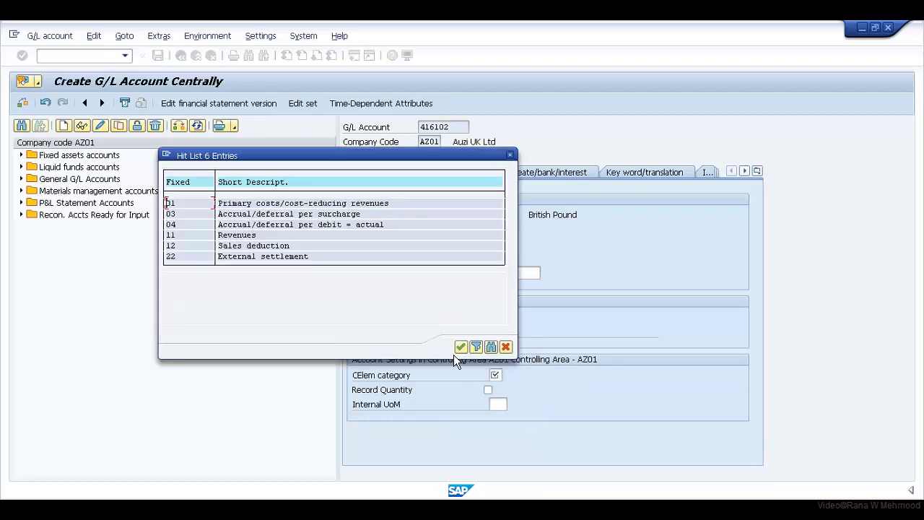
double_click(197, 205)
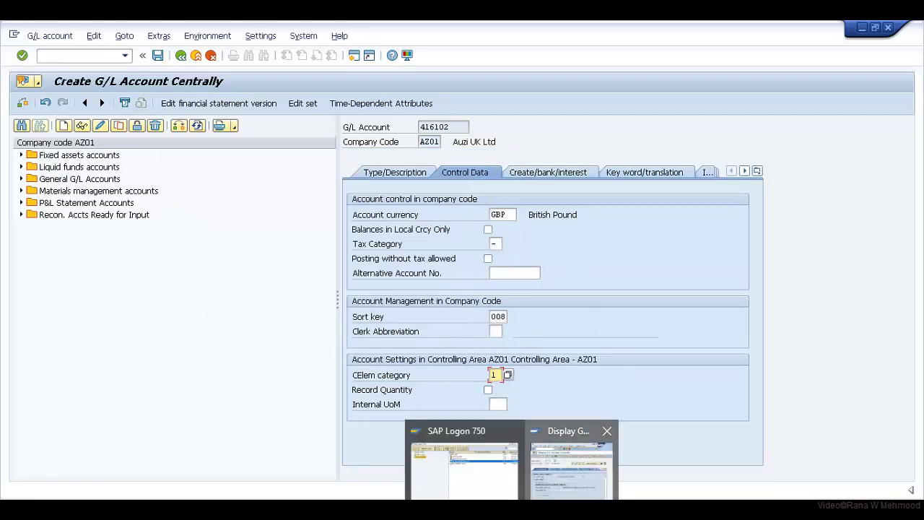
- Switch back to the session showing account 477003 and view its control data for comparison
left_click(568, 459)
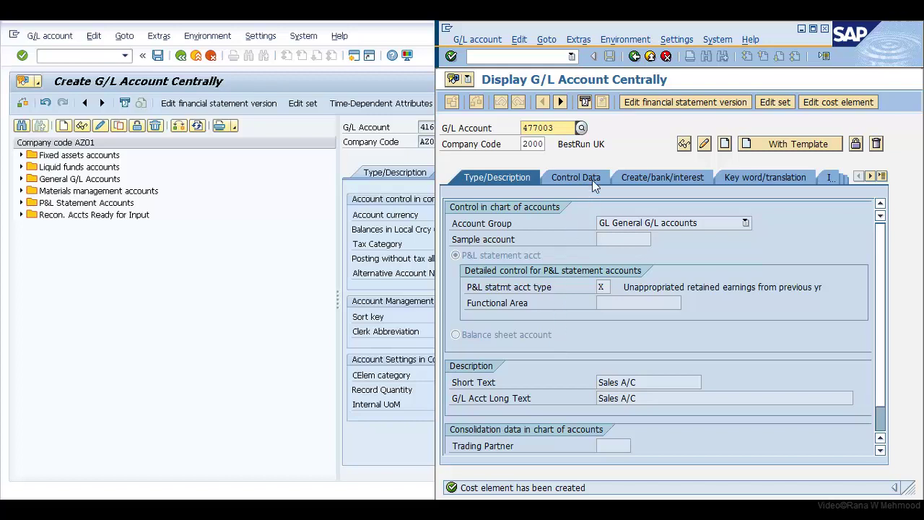
left_click(595, 178)
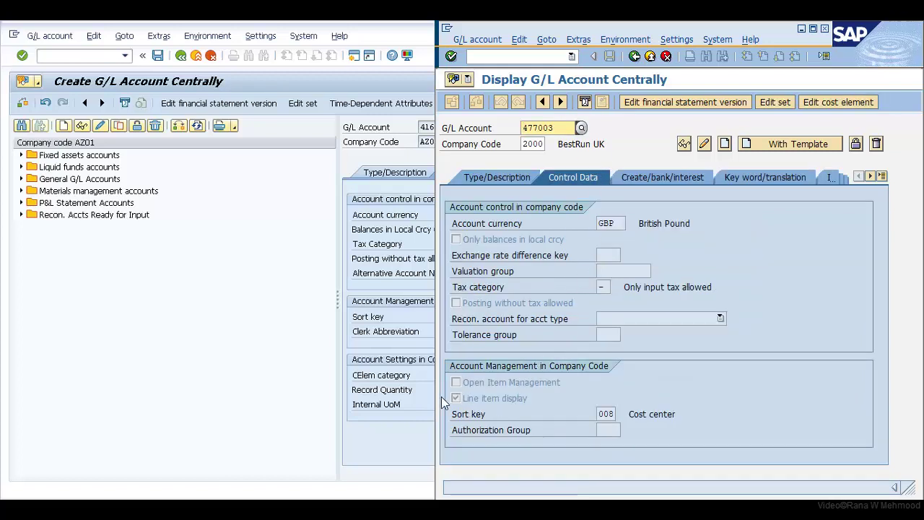
- Check the line item display setting in account 477003's control data, and return to the session creating account 416102
left_click(473, 397)
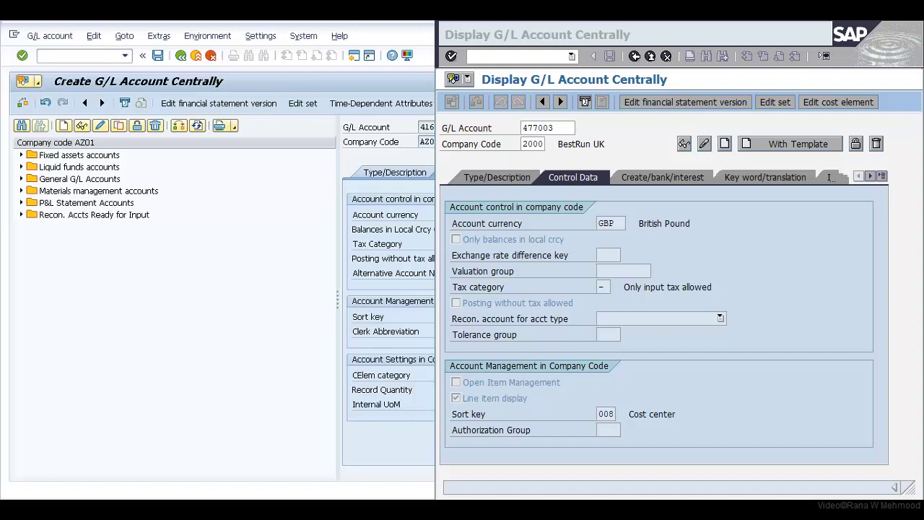
left_click(507, 93)
left_click(677, 39)
left_click(713, 395)
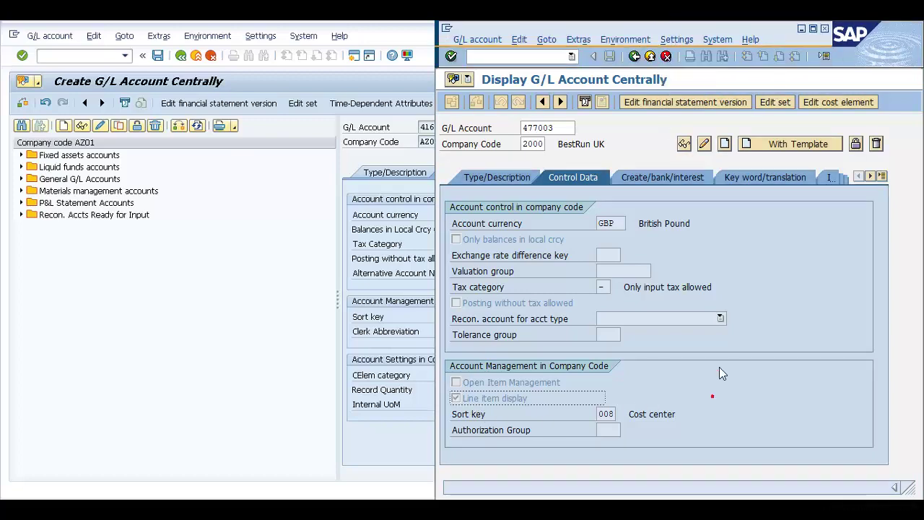
left_click(802, 29)
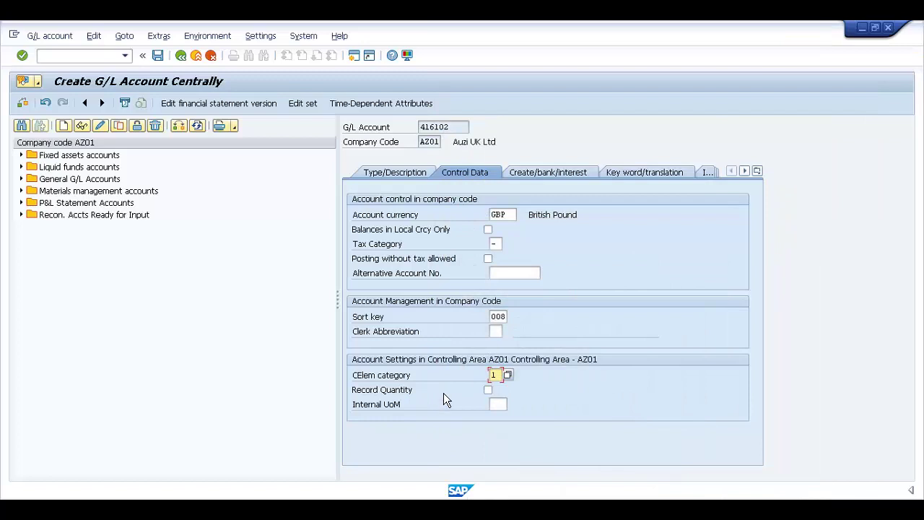
- Set the field status group of account 416102 to G004 (Cost accounts), recheck its type and description, and save the account
left_click(575, 178)
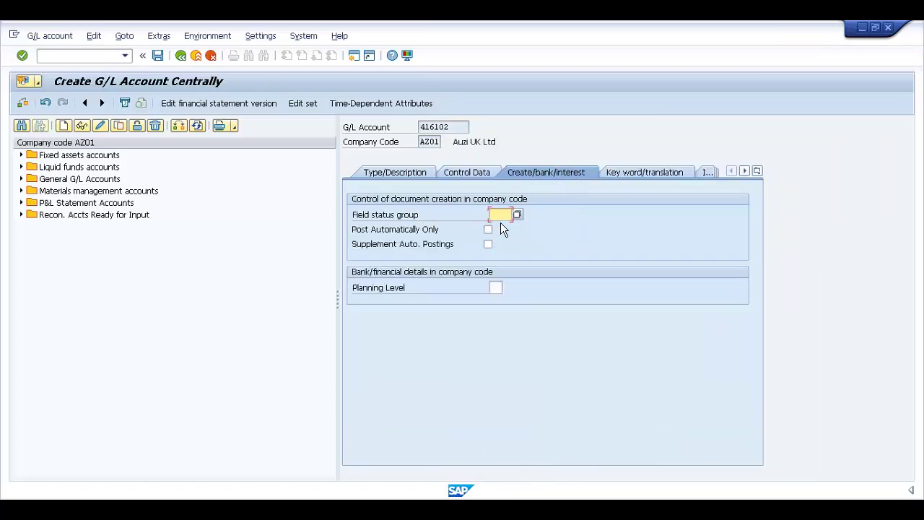
left_click(523, 217)
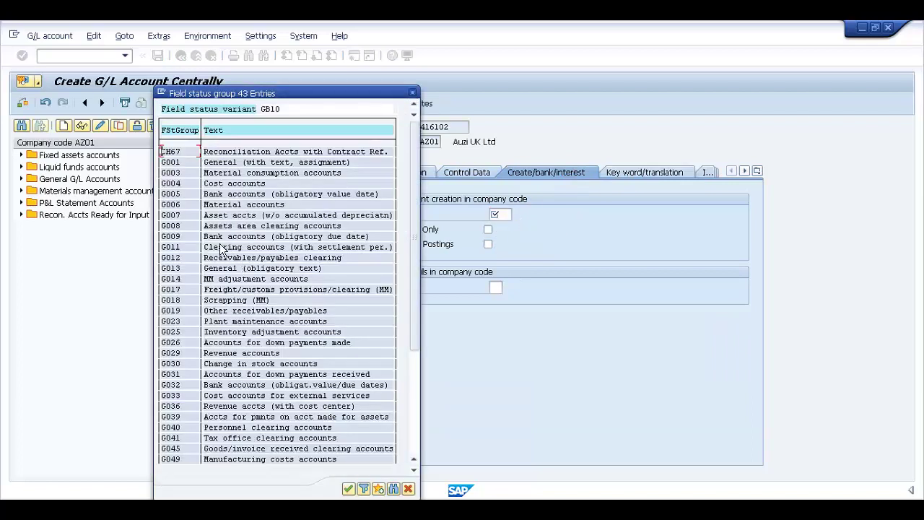
left_click(186, 189)
double_click(186, 192)
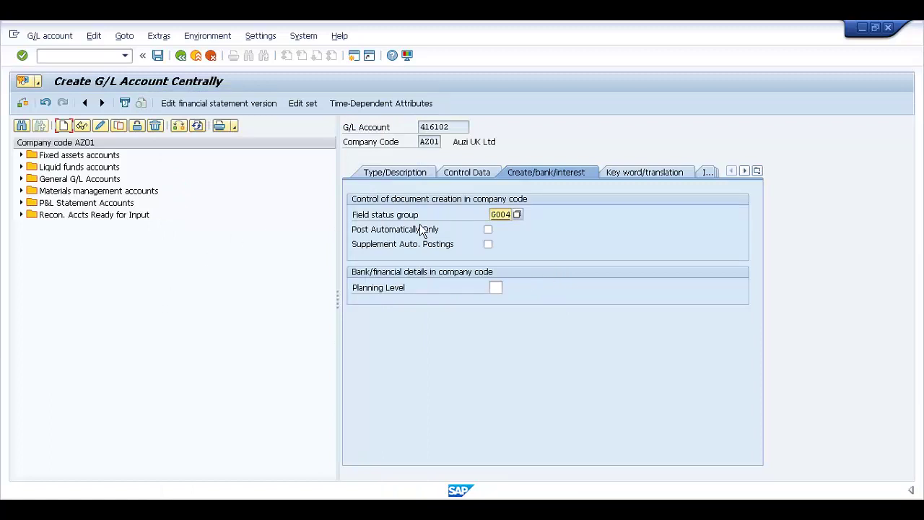
left_click(419, 178)
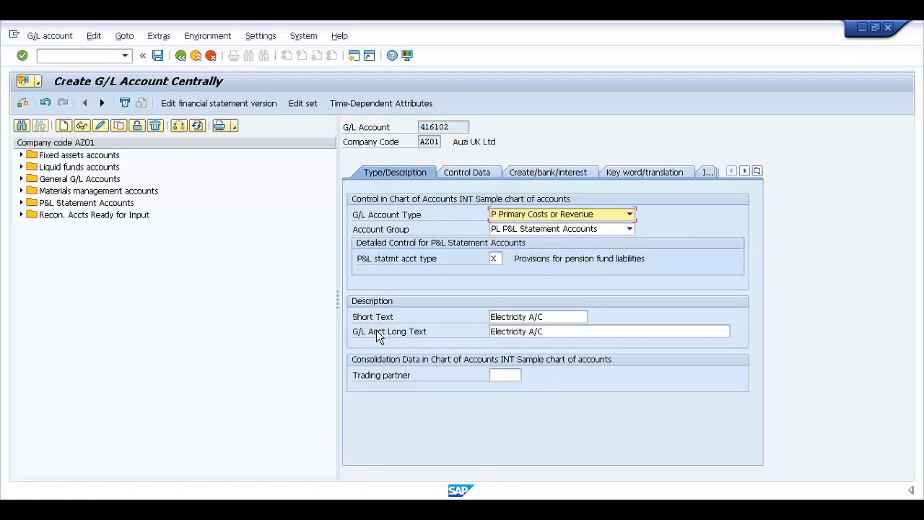
left_click(163, 60)
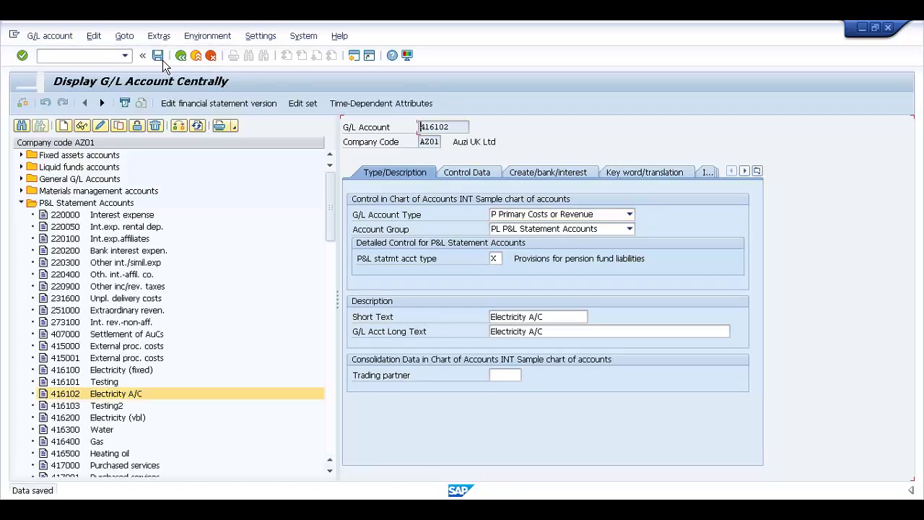